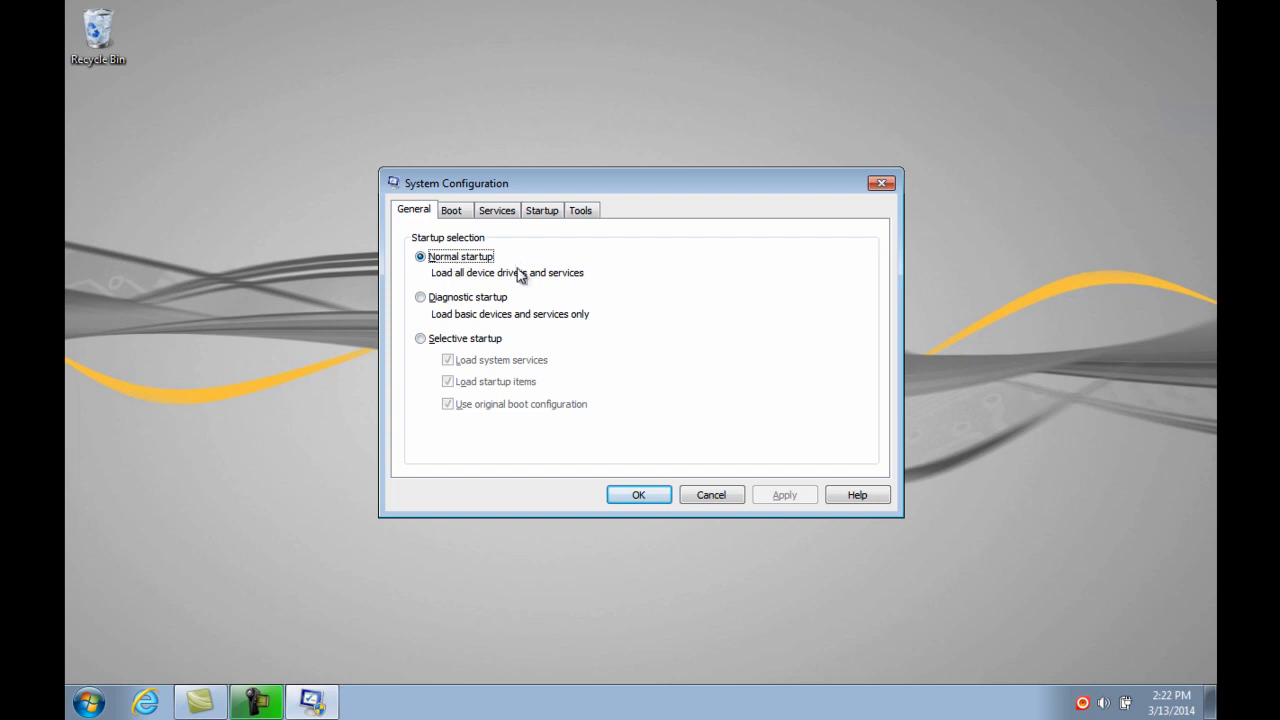
# Disable the startup items Microsoft Office 2010, GoToMeeting, swg, Apple Push, QuickTime, Adobe Reader and Acrobat Manager, and Microsoft Lync 2010.
pyautogui.click(545, 212)
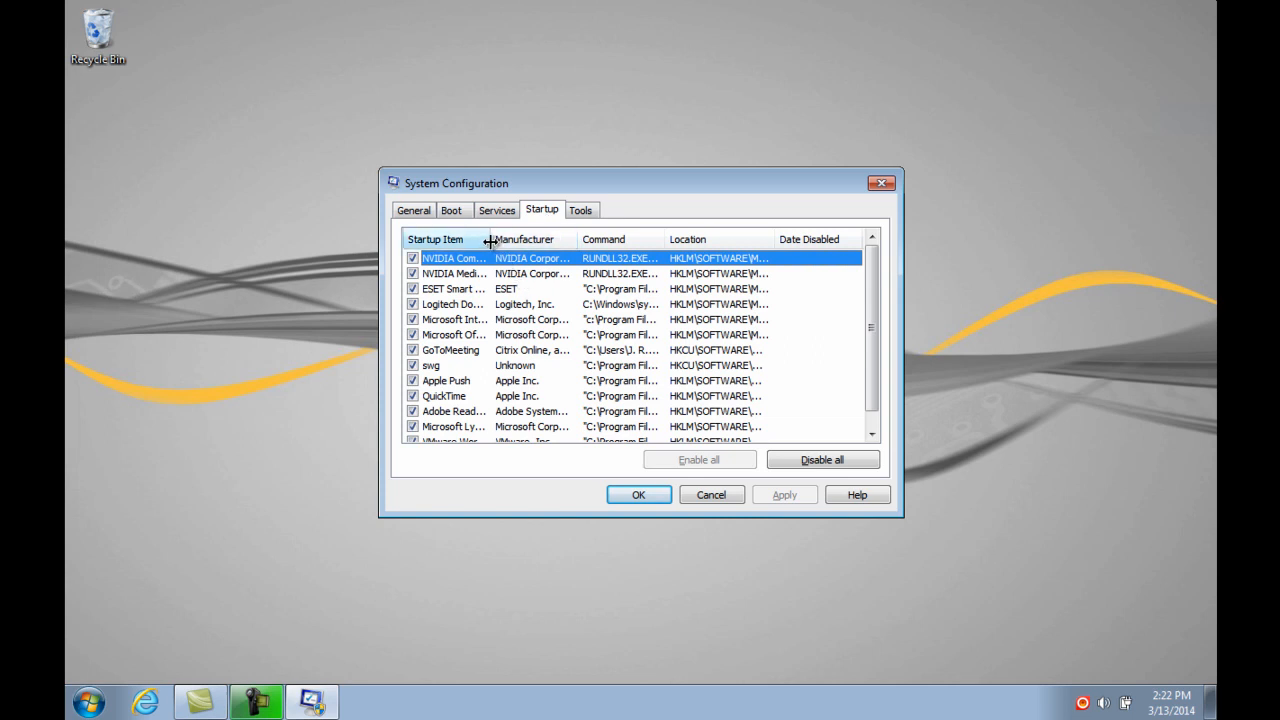
pyautogui.moveTo(491, 241); pyautogui.dragTo(648, 250)
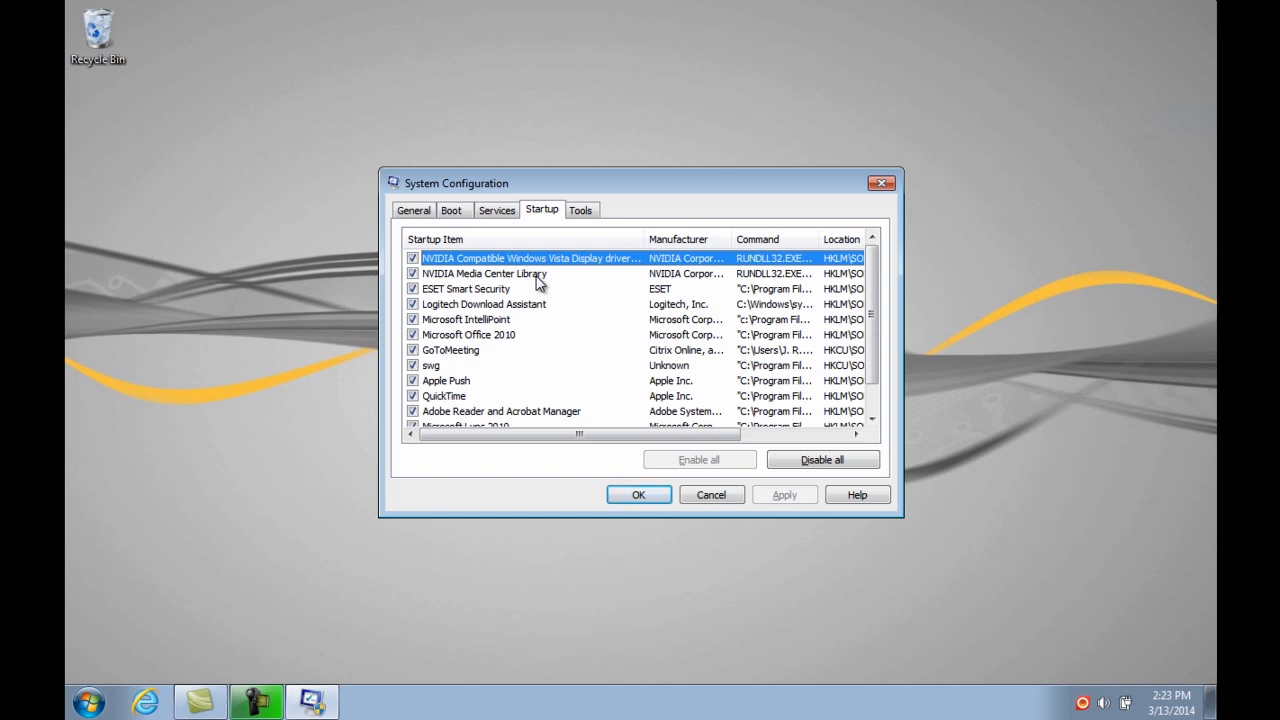
pyautogui.click(413, 335)
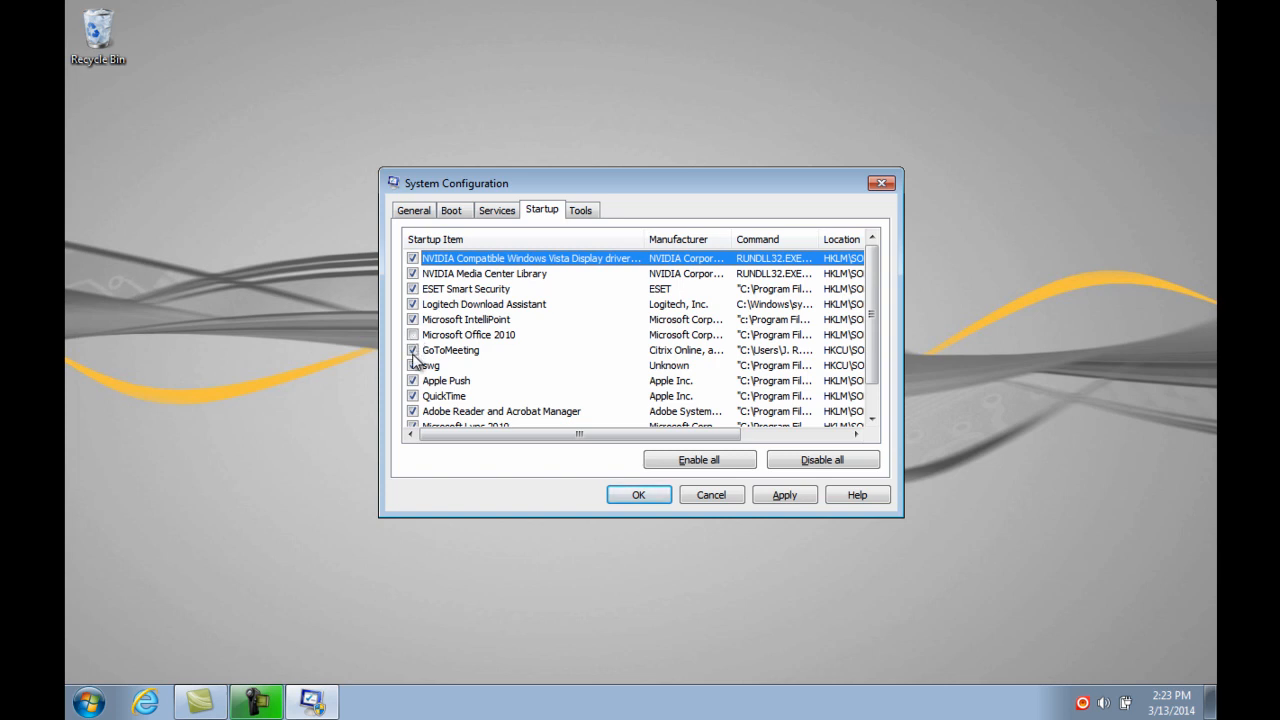
pyautogui.click(413, 381)
pyautogui.click(413, 396)
pyautogui.moveTo(877, 331); pyautogui.dragTo(882, 405)
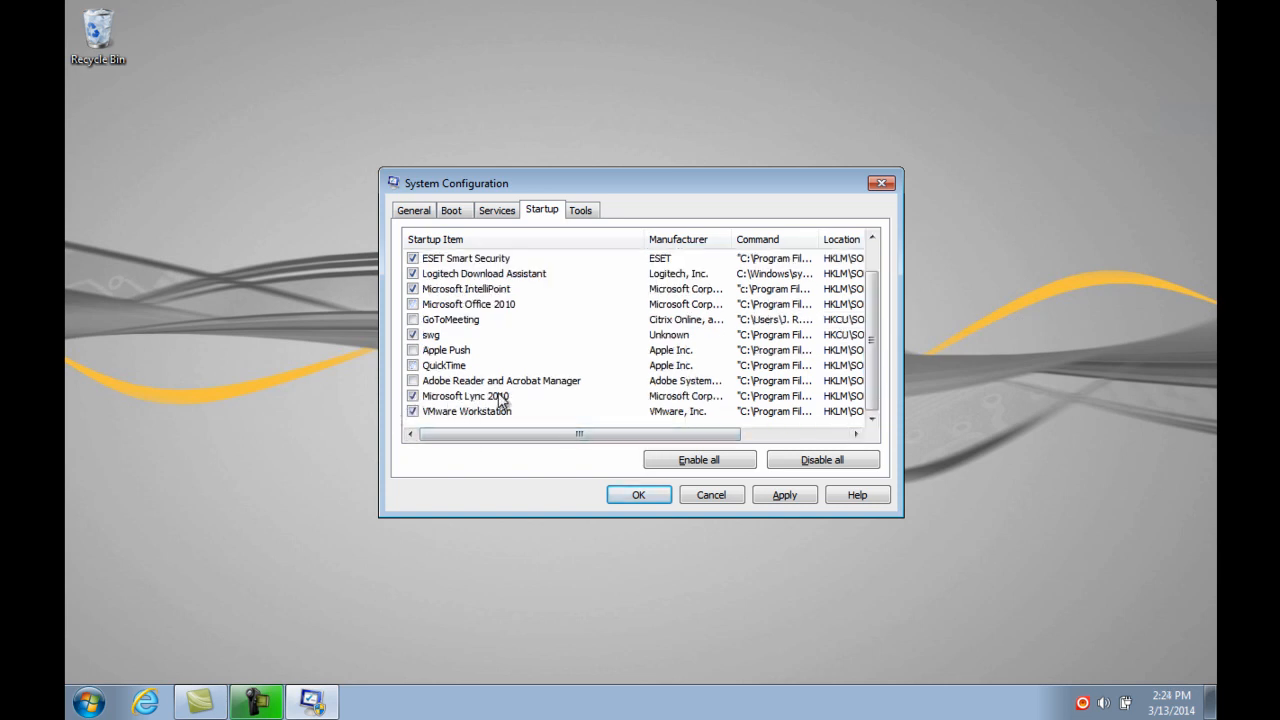
pyautogui.click(413, 365)
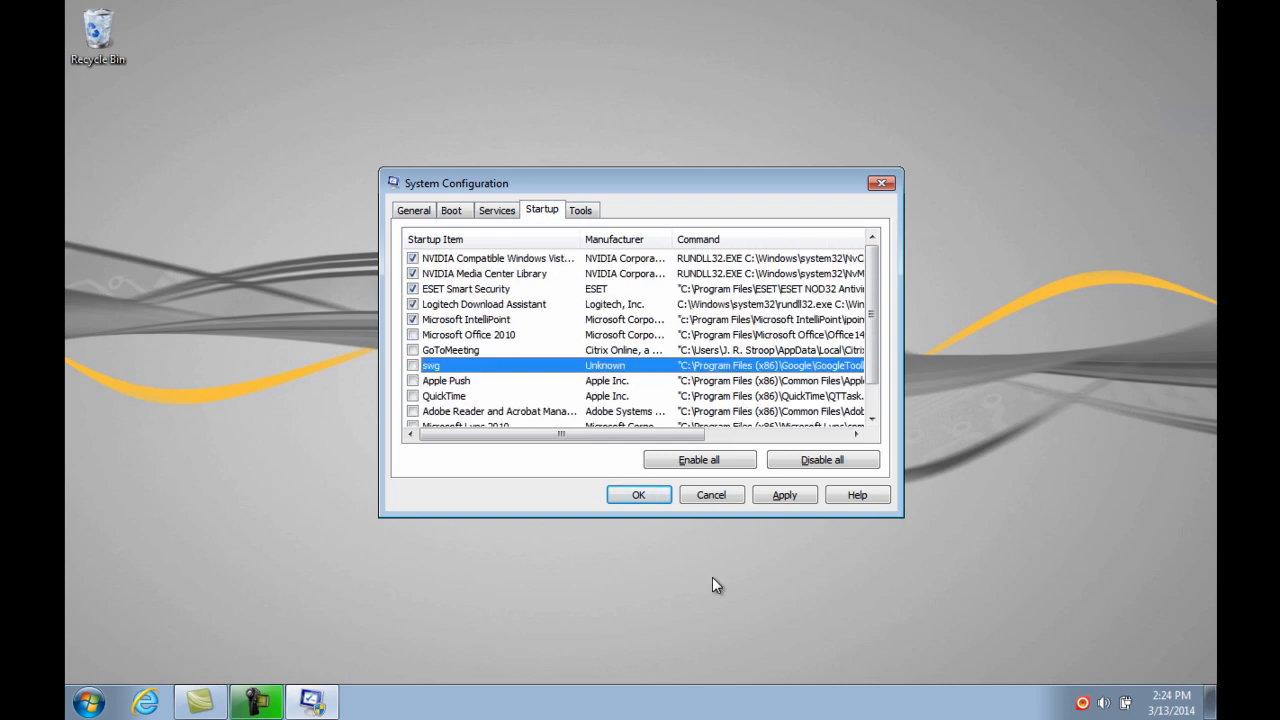
# Save the startup changes, turn off the restart message for the future, and exit without restarting.
pyautogui.click(633, 495)
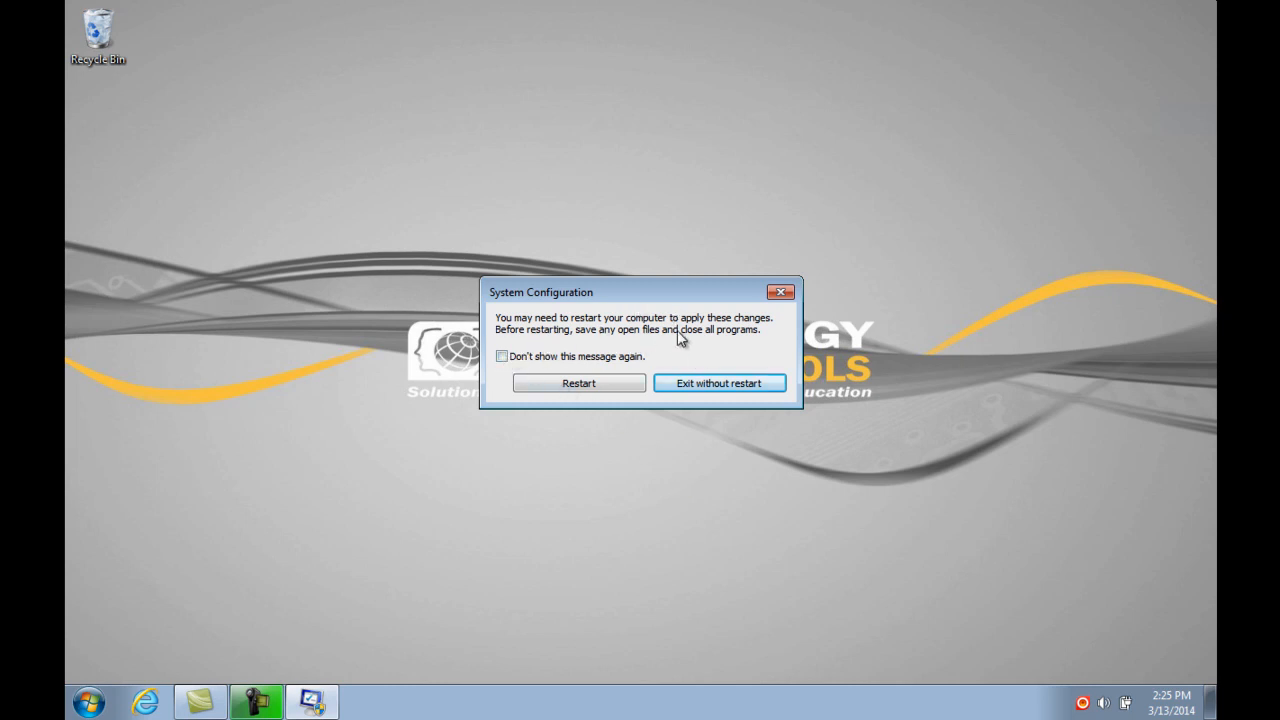
pyautogui.click(503, 357)
pyautogui.click(718, 383)
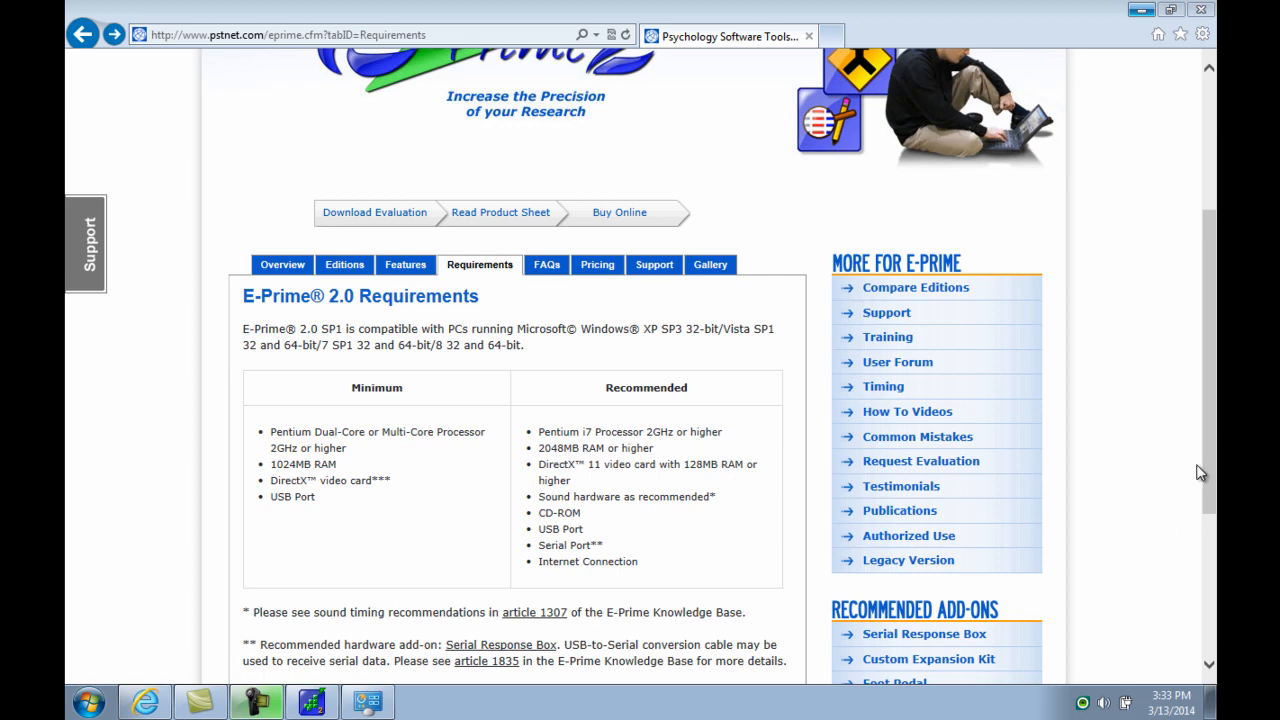
# Examine how to reach the E-Prime product page from the site navigation and review the E-Prime 2.0 minimum and recommended requirements.
pyautogui.moveTo(1206, 470); pyautogui.dragTo(1205, 297)
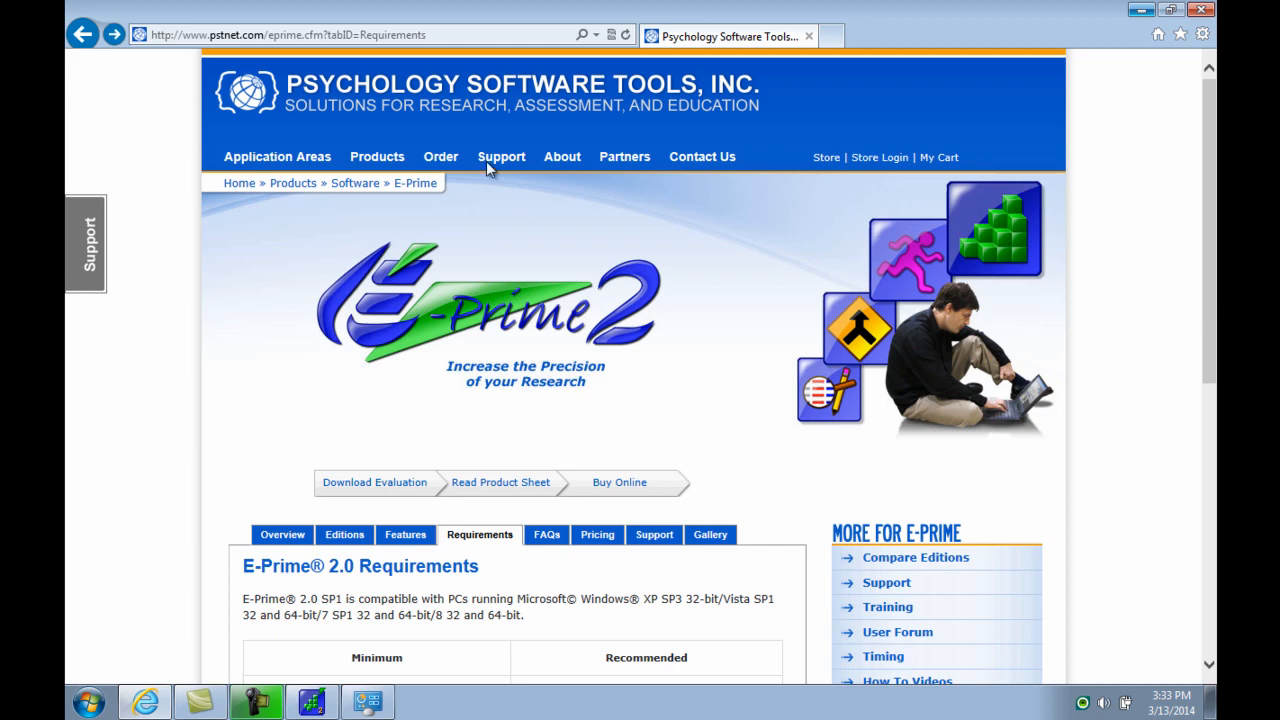
pyautogui.moveTo(378, 168)
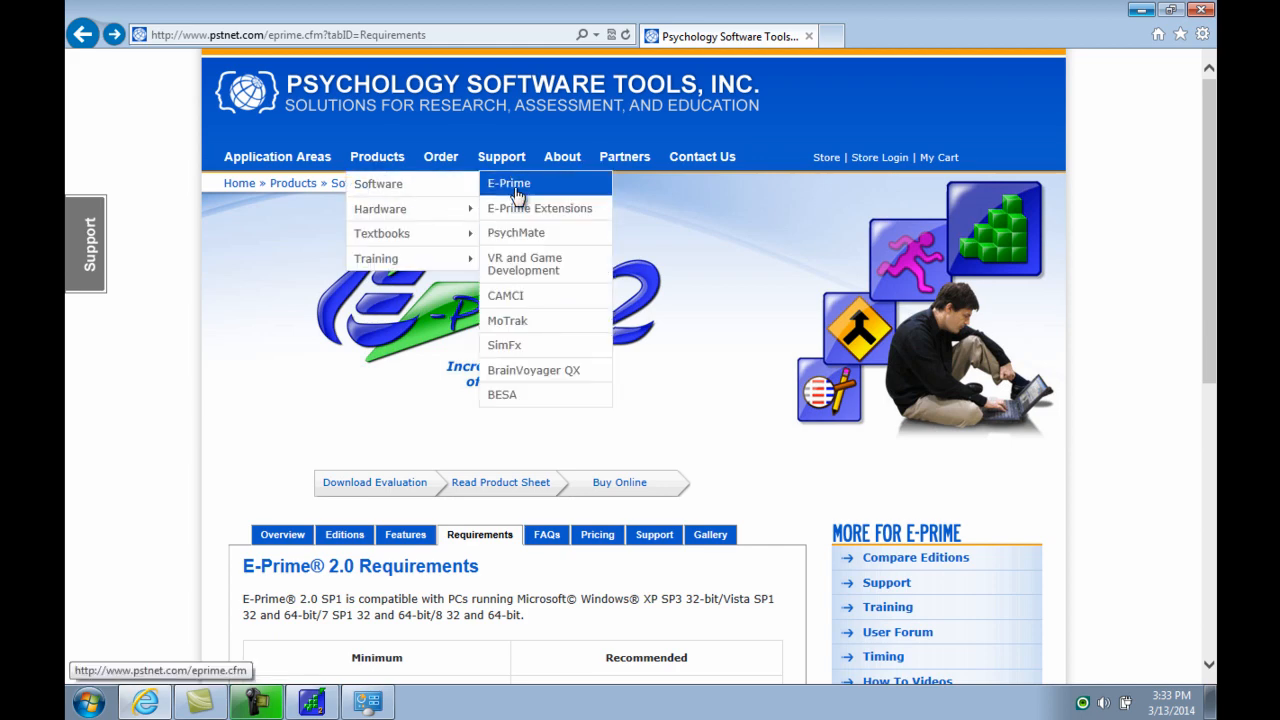
pyautogui.moveTo(1205, 158); pyautogui.dragTo(1205, 342)
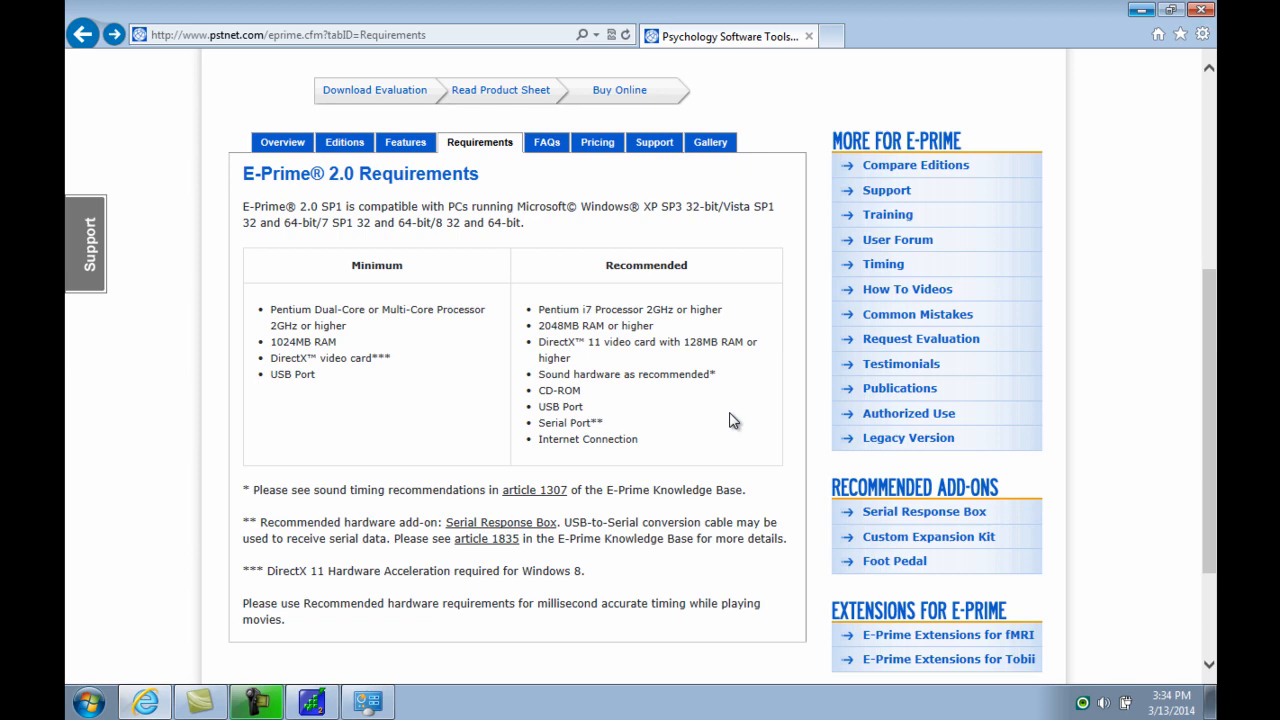
# Open the E-Prime Knowledge Base and review article 4026 on operating system support in E-Prime, and minimize the browser.
pyautogui.moveTo(1212, 384); pyautogui.dragTo(1216, 148)
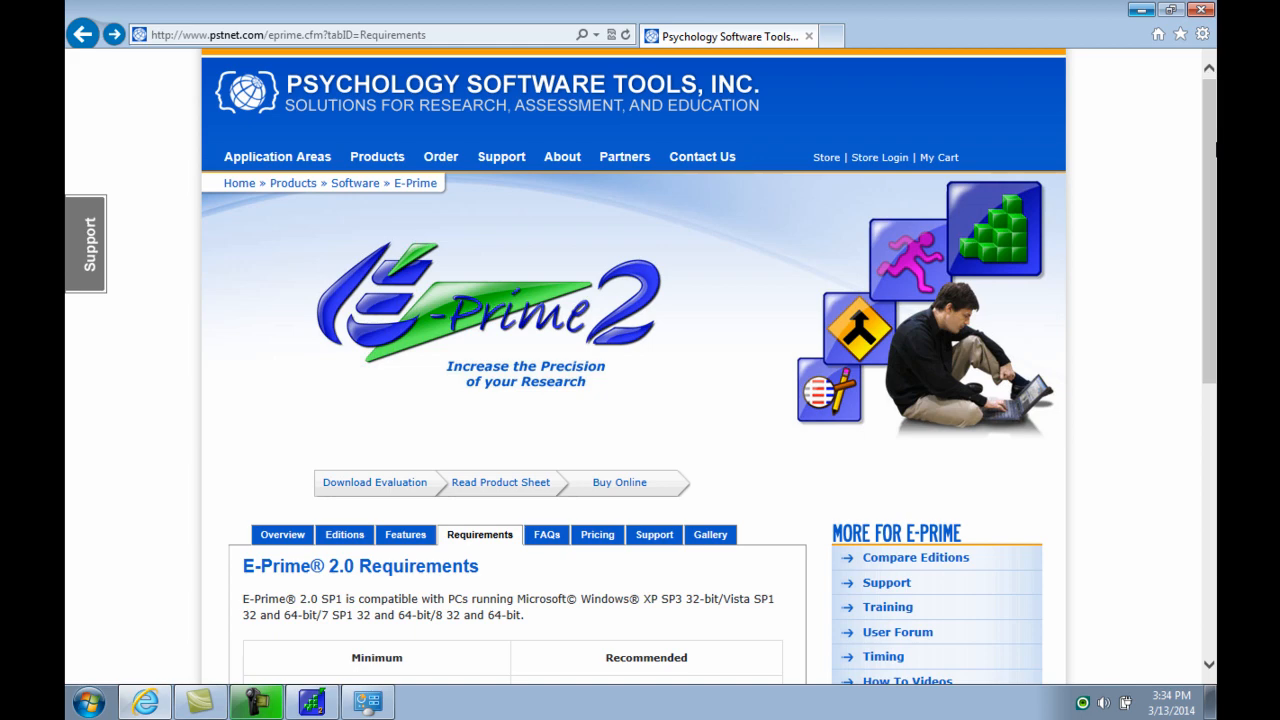
pyautogui.moveTo(492, 165)
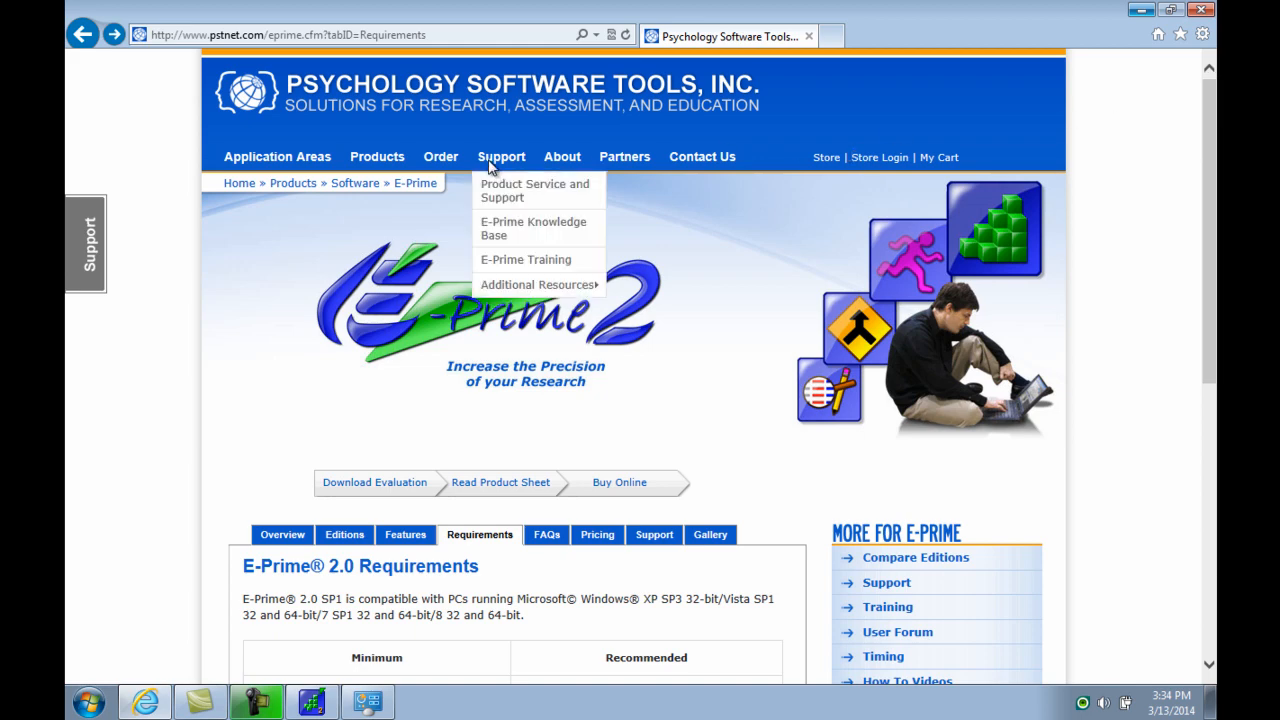
pyautogui.click(514, 222)
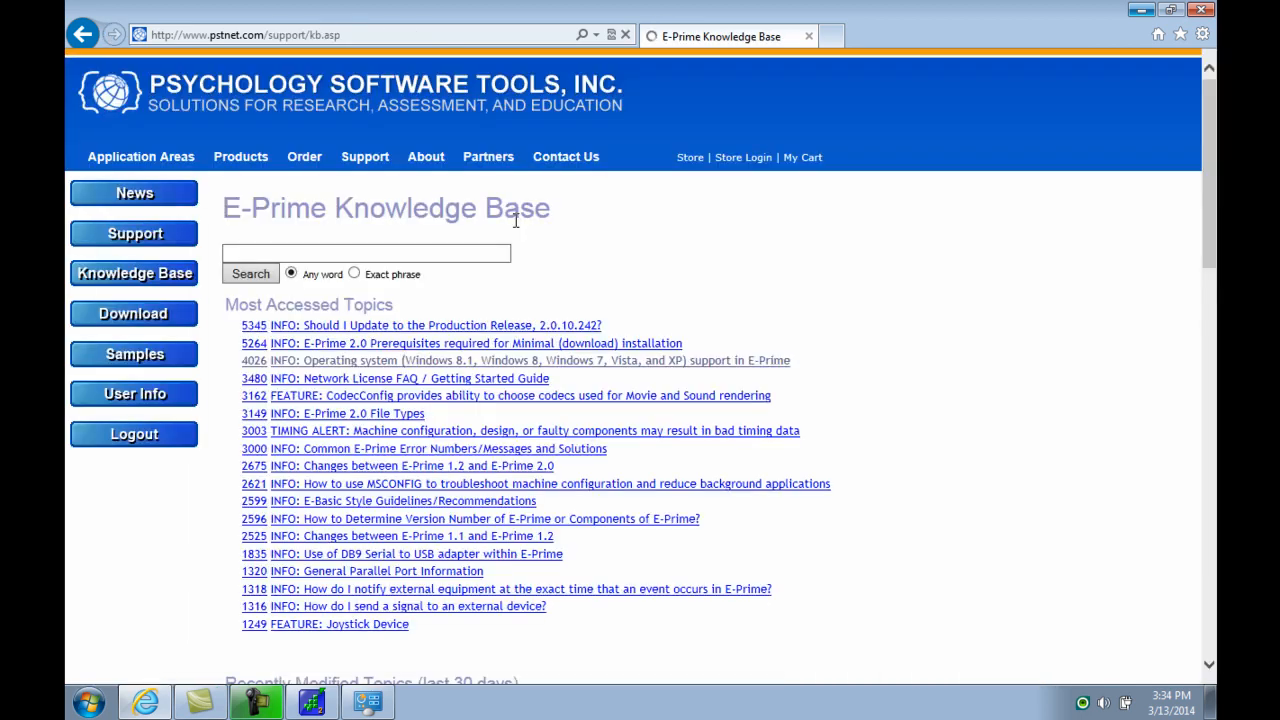
pyautogui.click(701, 369)
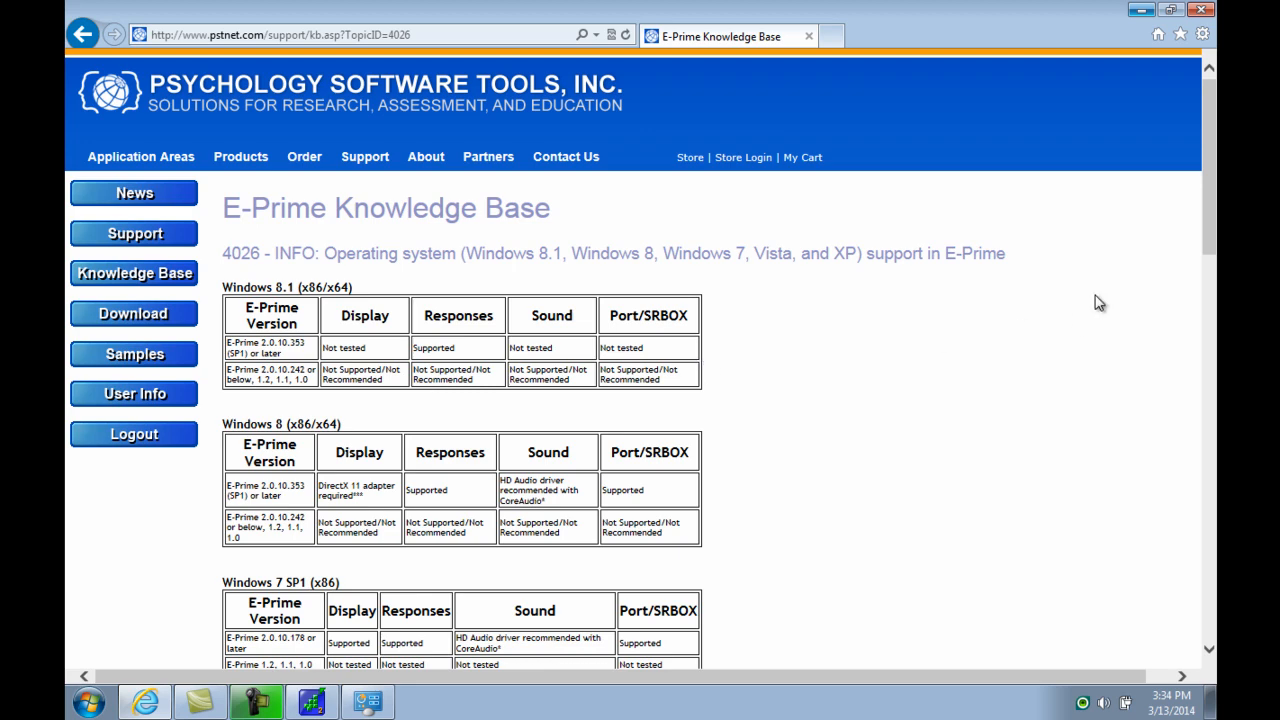
pyautogui.moveTo(1210, 150); pyautogui.dragTo(1213, 95)
pyautogui.click(1141, 10)
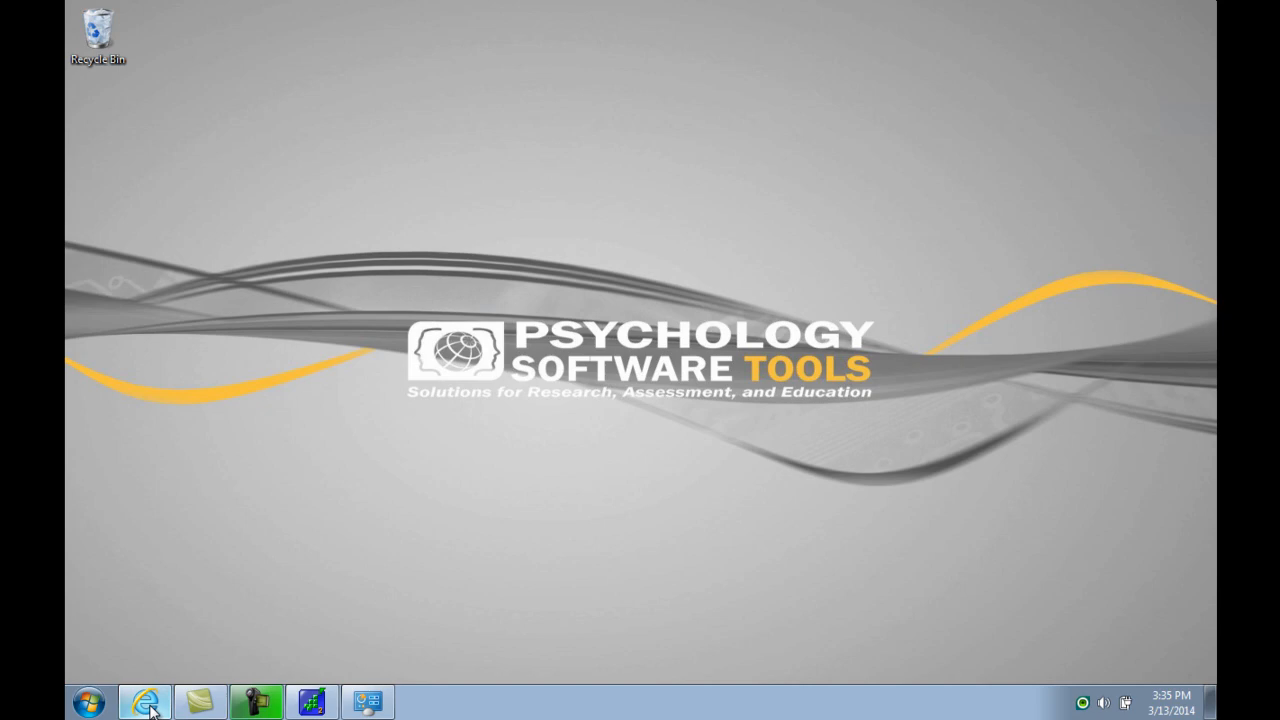
# Launch E-Studio from the E-Prime 2.0 program group and dismiss the new experiment template dialog.
pyautogui.click(88, 703)
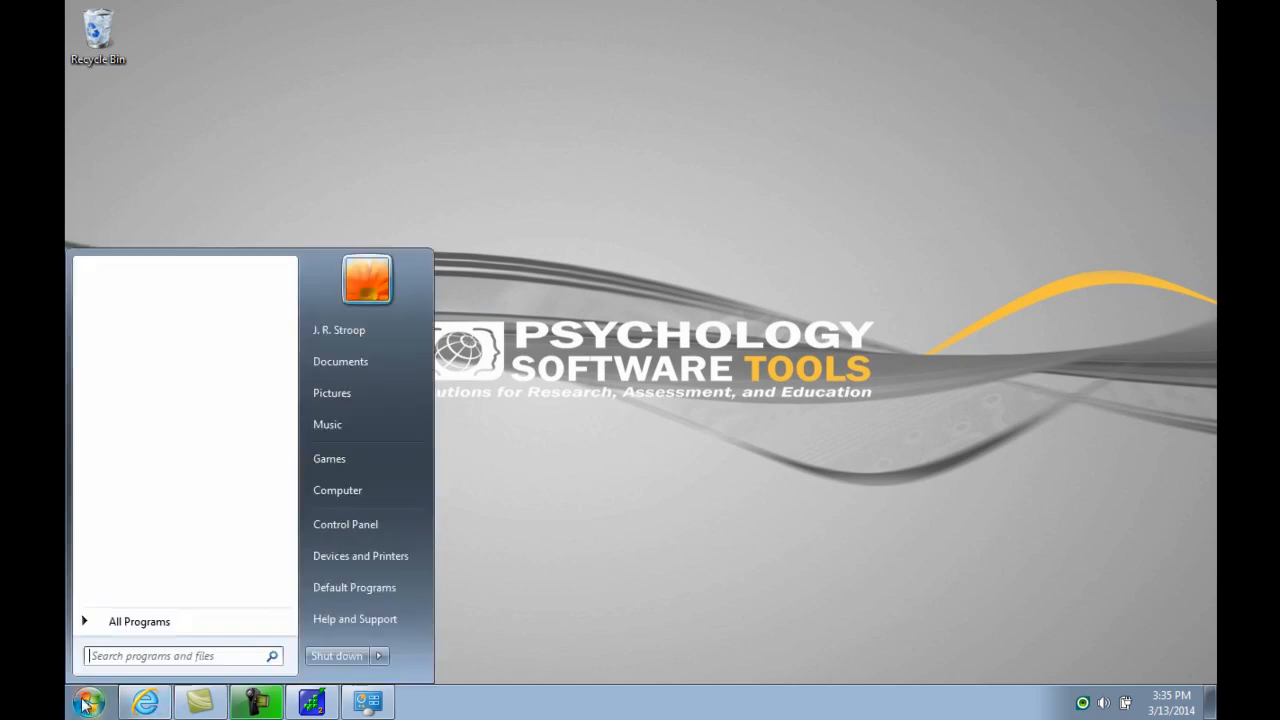
pyautogui.click(184, 628)
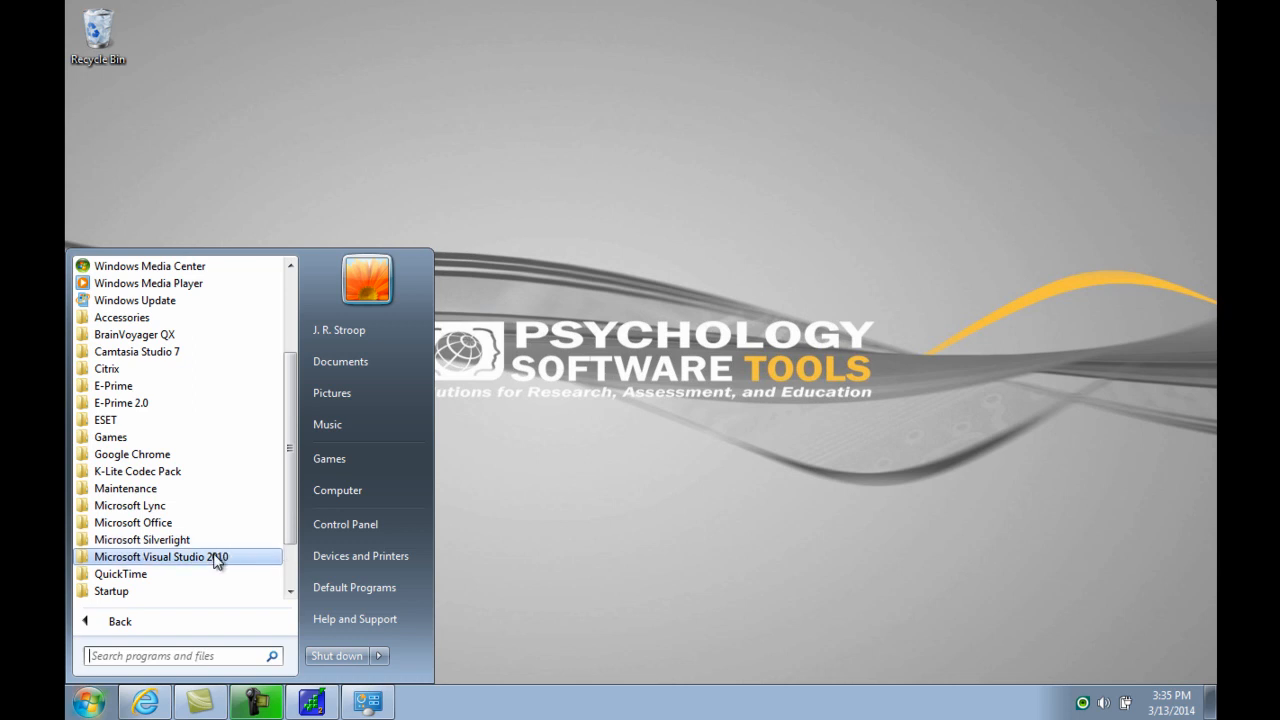
pyautogui.click(234, 401)
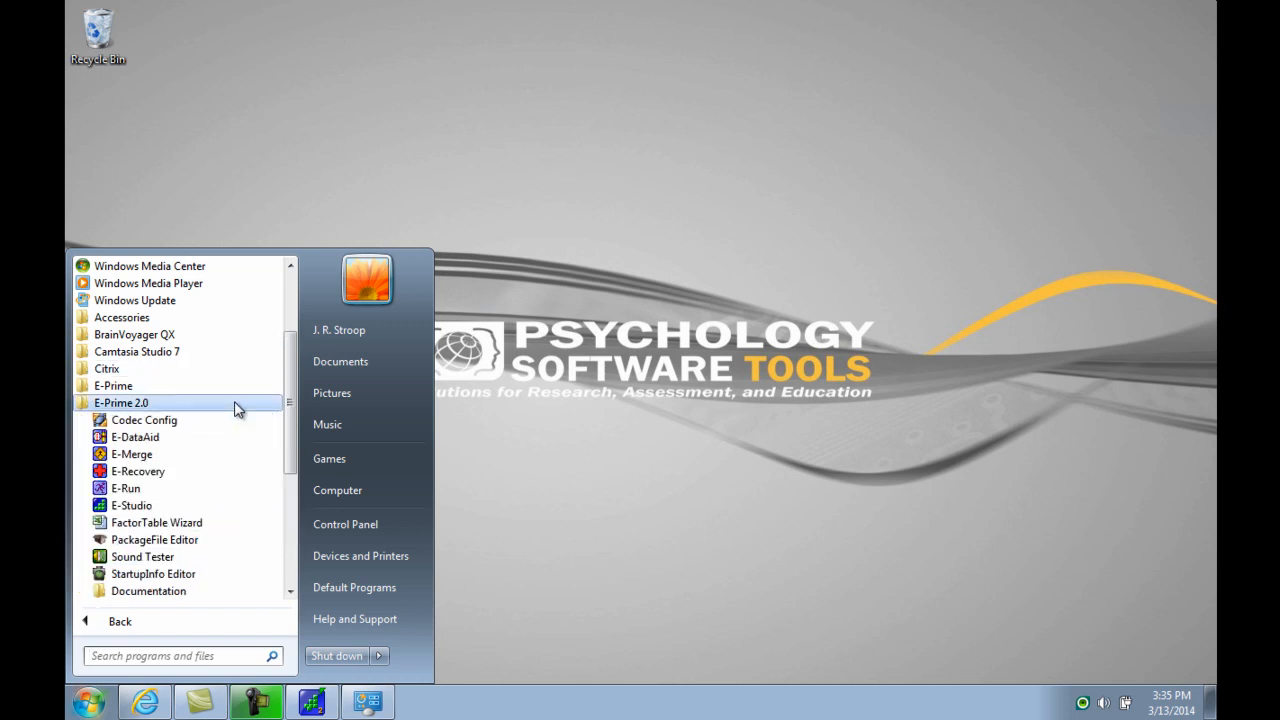
pyautogui.click(214, 508)
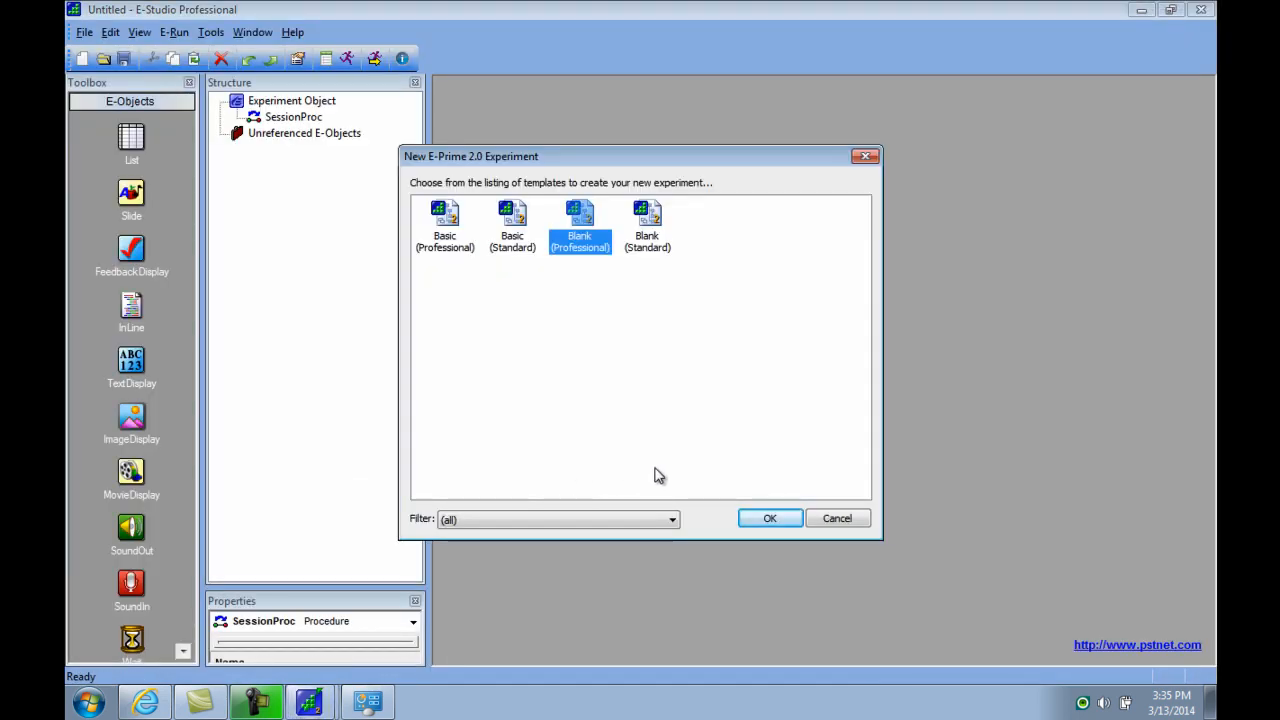
pyautogui.click(868, 158)
# Check the installed E-Prime and E-Studio versions in the About E-Studio information, and minimize E-Studio.
pyautogui.click(296, 32)
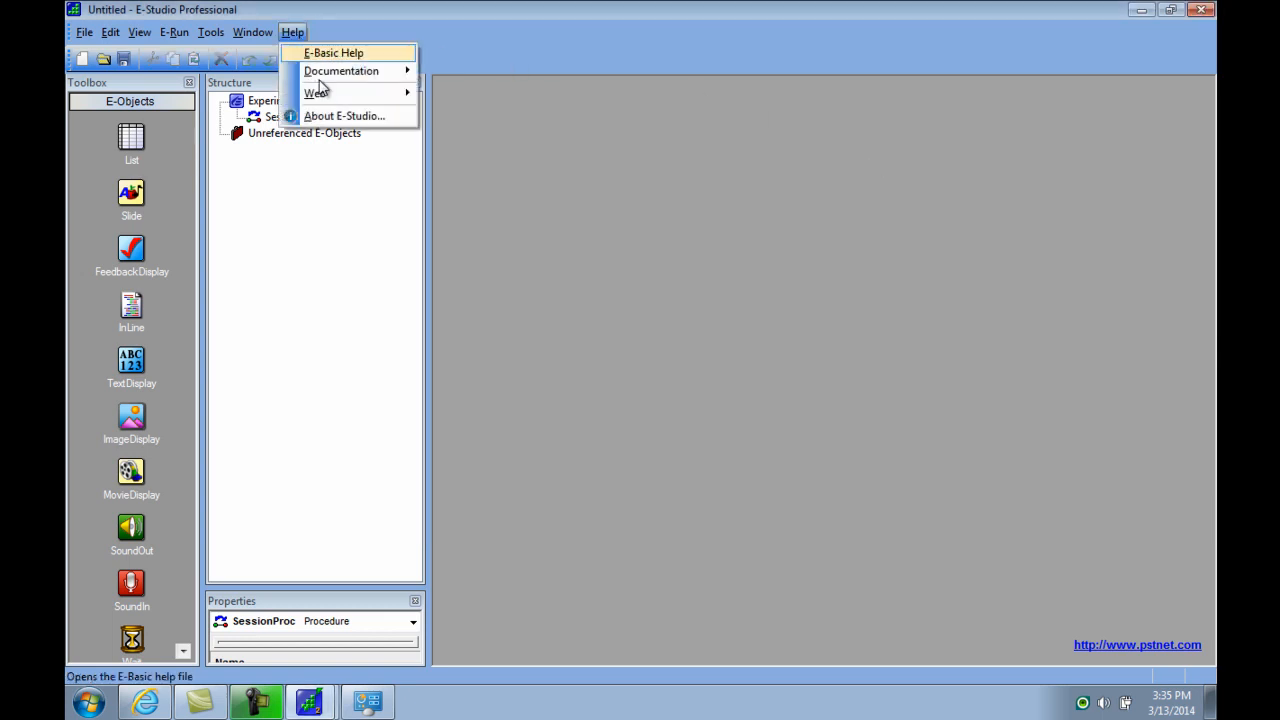
pyautogui.click(349, 117)
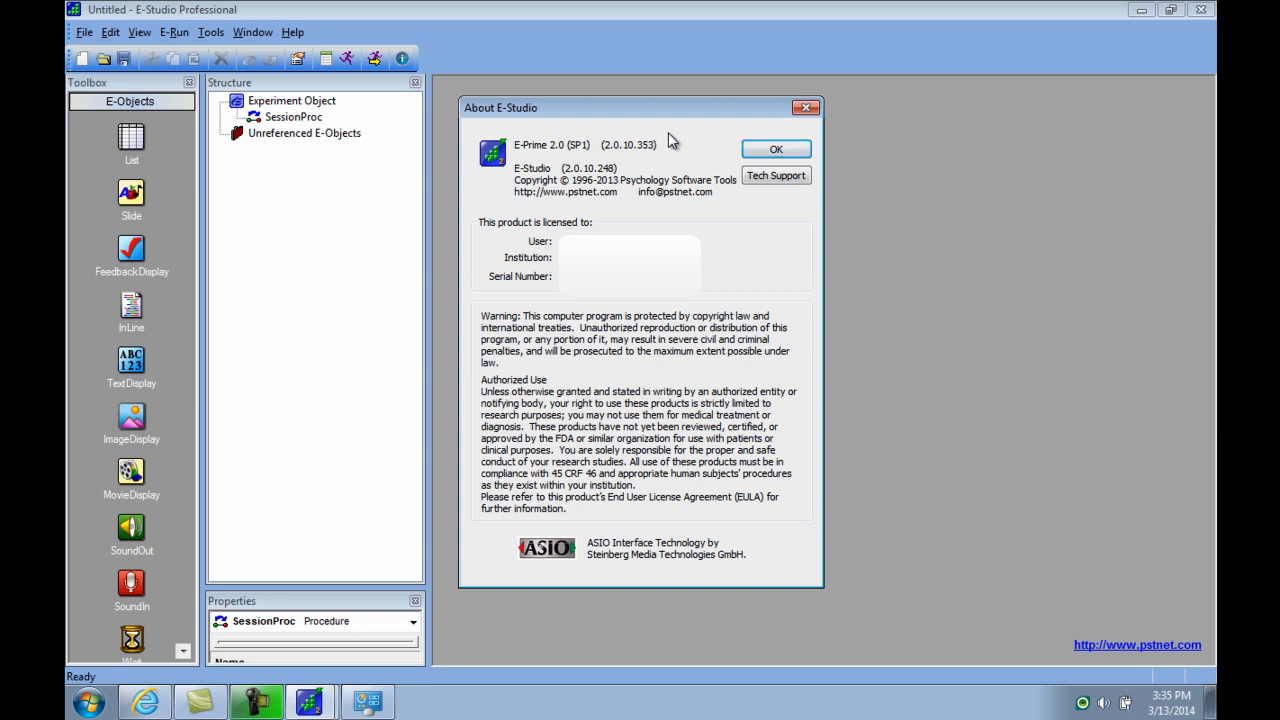
pyautogui.click(806, 108)
pyautogui.click(1142, 9)
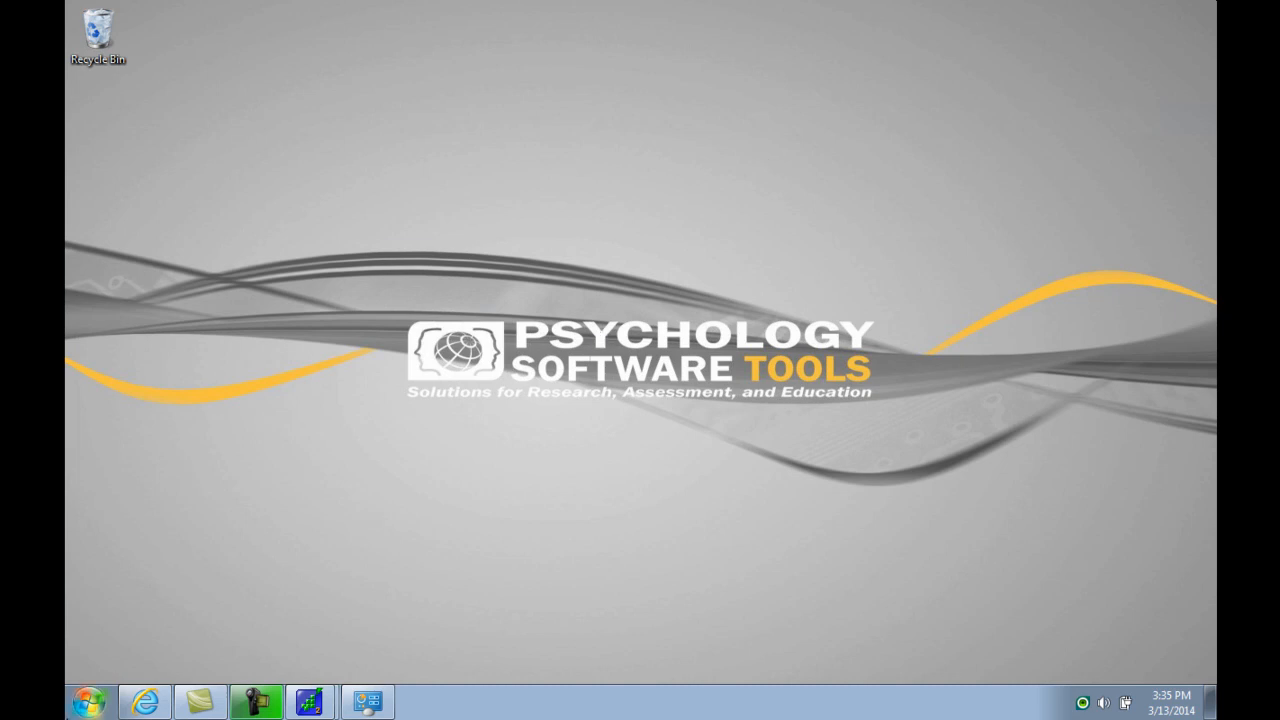
# Open the System page in Control Panel and examine the Windows edition, service pack, processor, memory and system type.
pyautogui.click(89, 702)
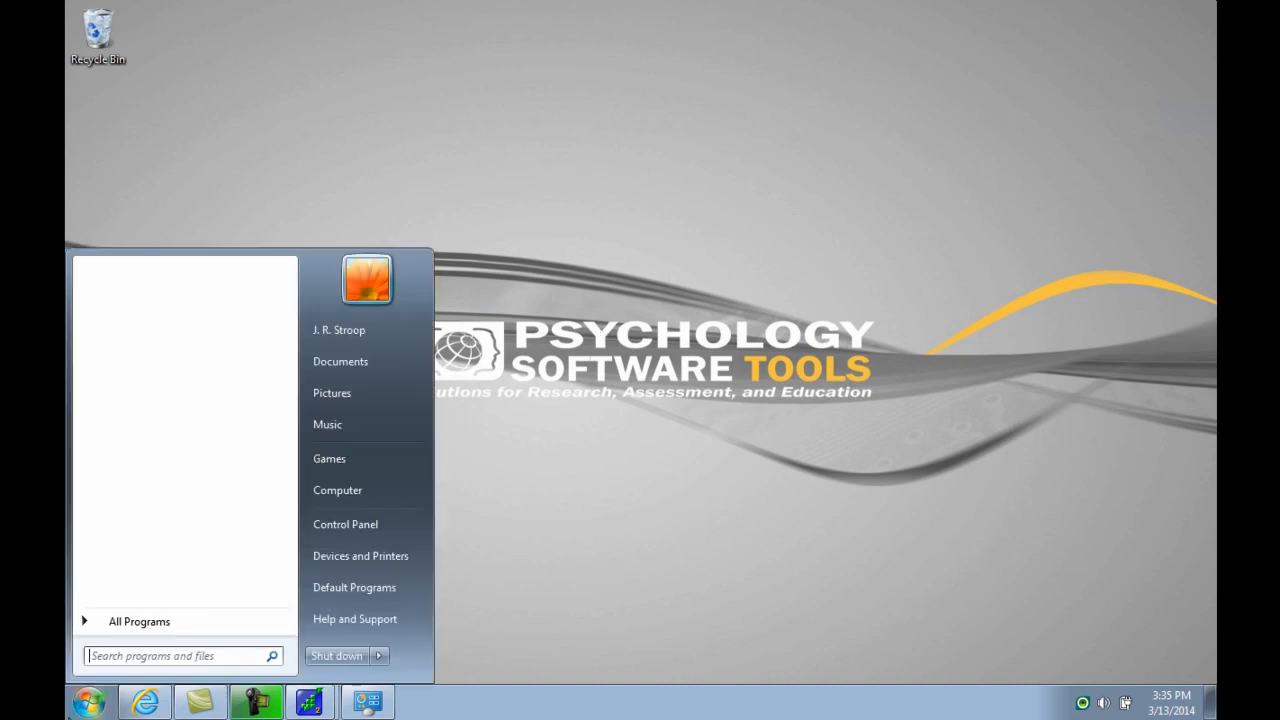
pyautogui.click(343, 525)
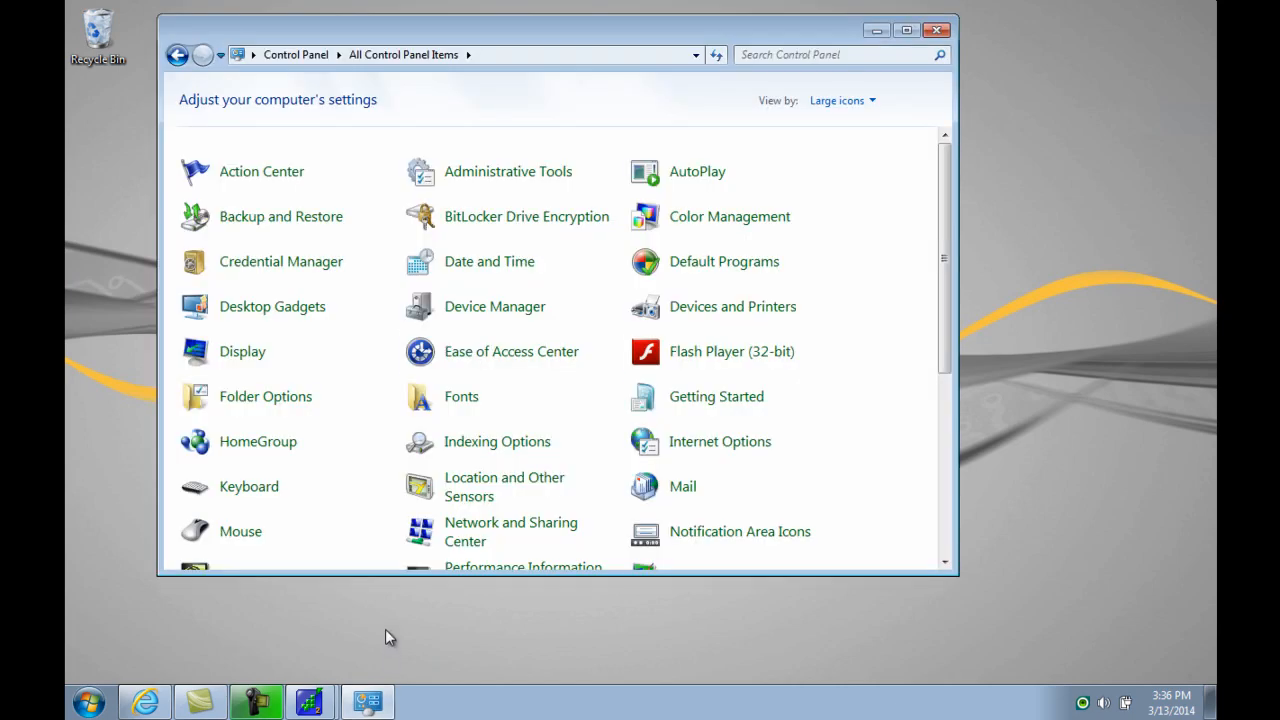
pyautogui.moveTo(945, 192); pyautogui.dragTo(955, 433)
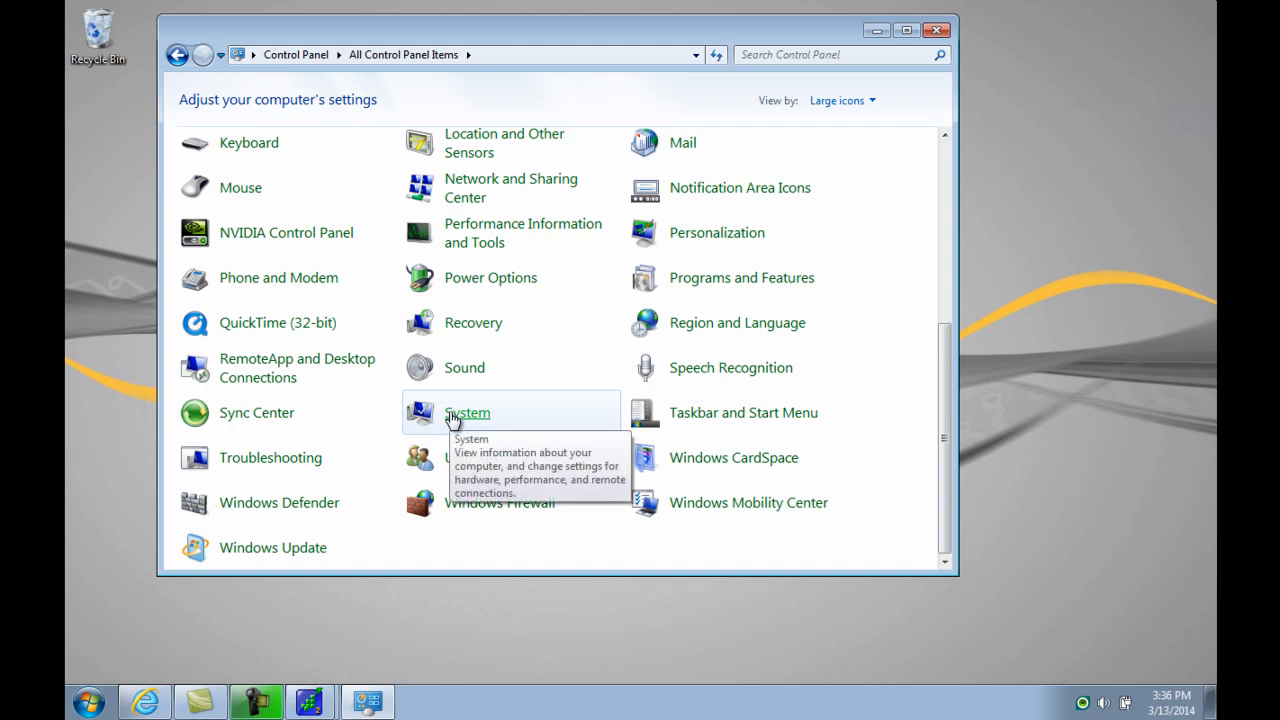
pyautogui.click(451, 414)
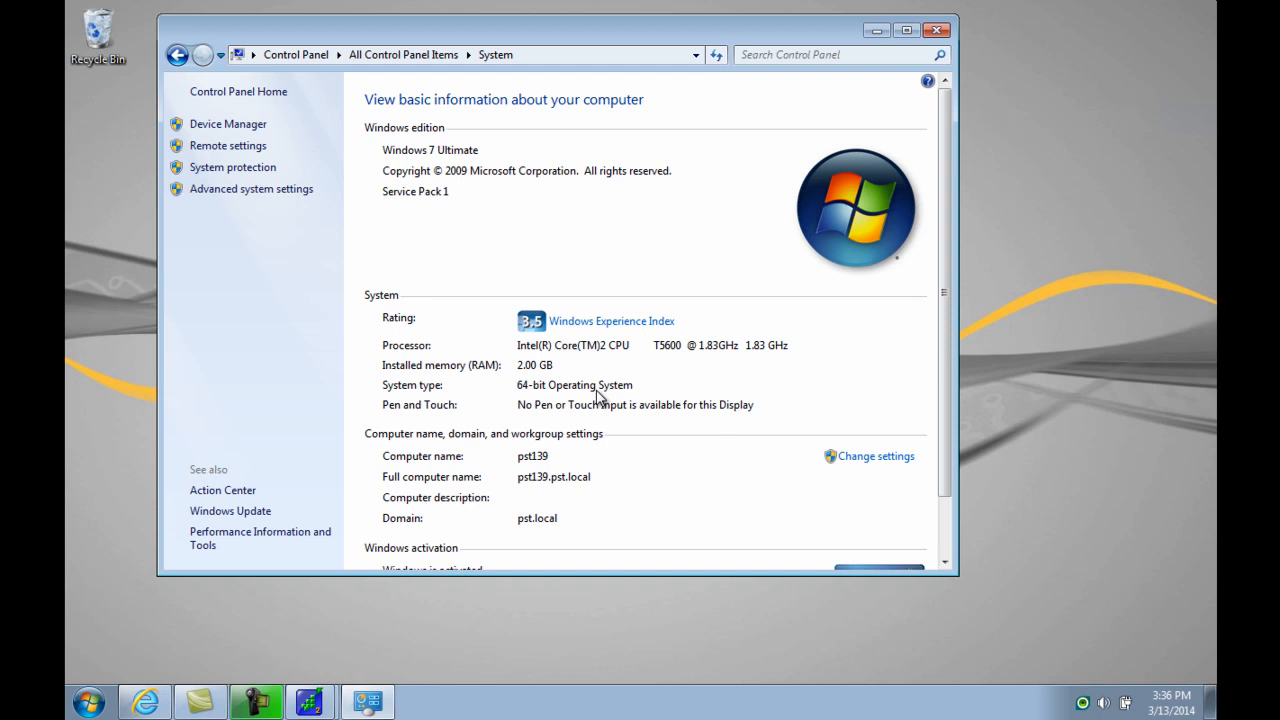
# Return to the Control Panel home and show its items as large icons.
pyautogui.click(297, 55)
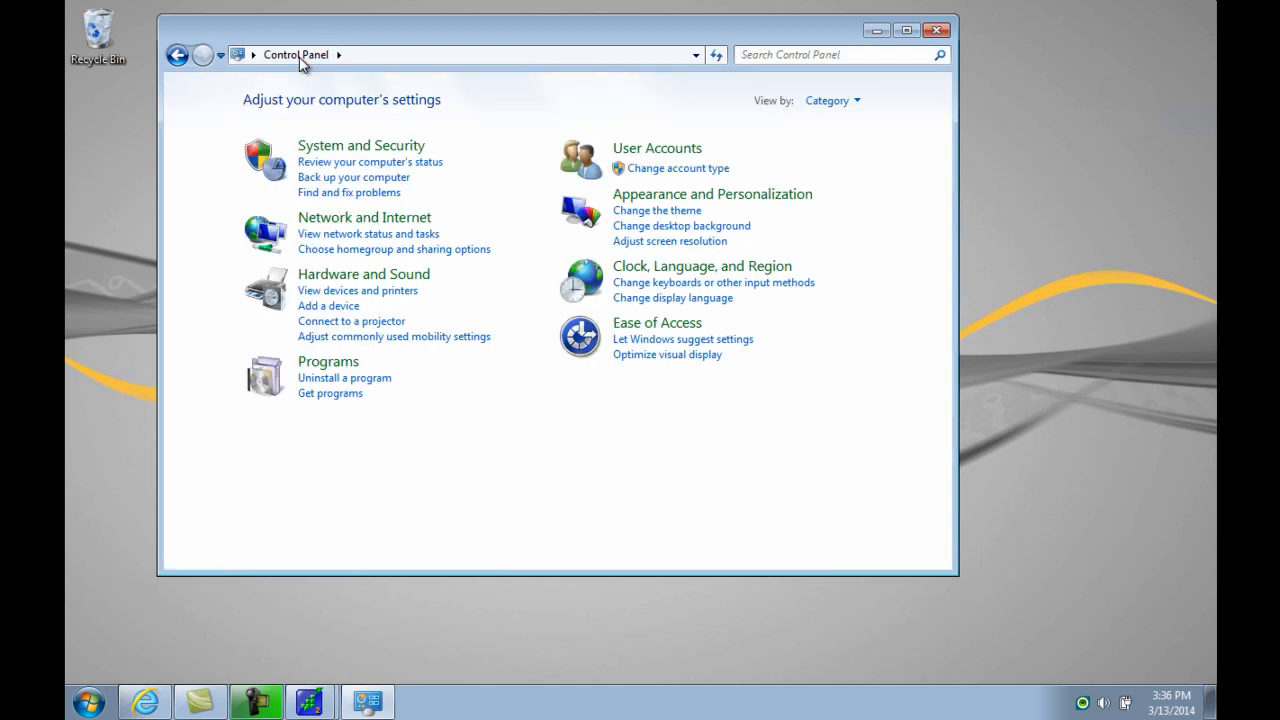
pyautogui.click(852, 102)
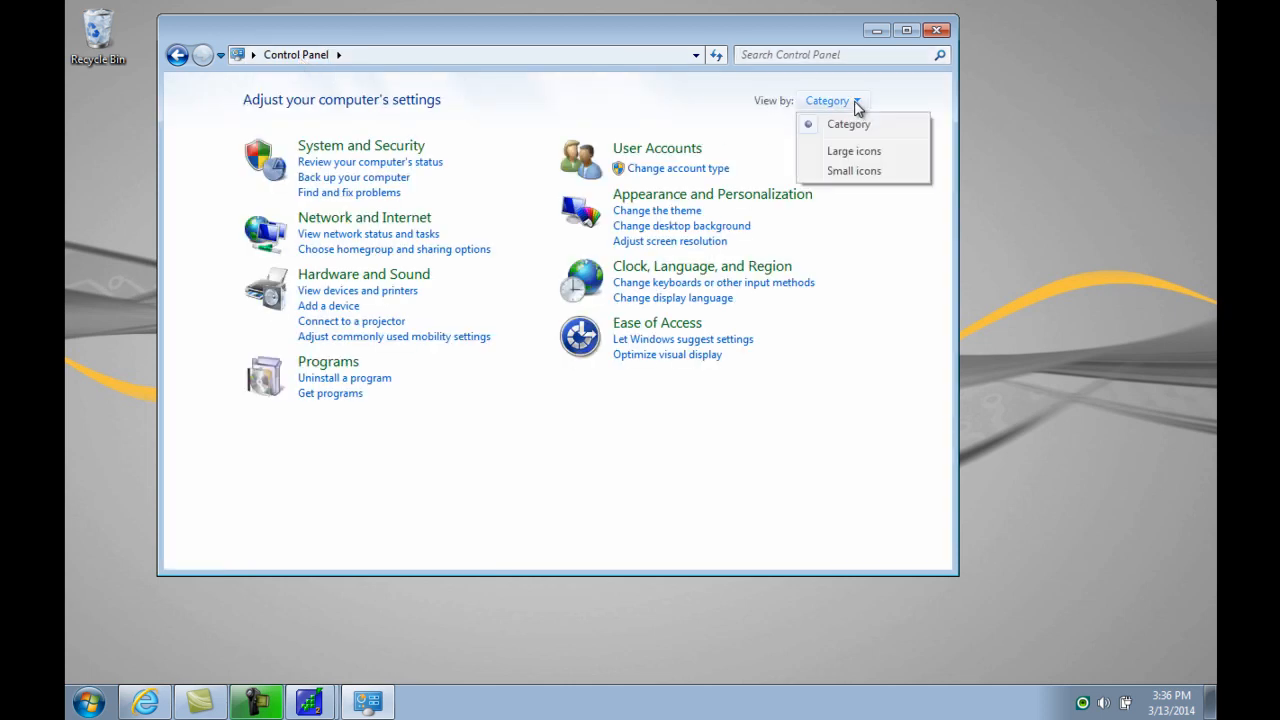
pyautogui.click(855, 152)
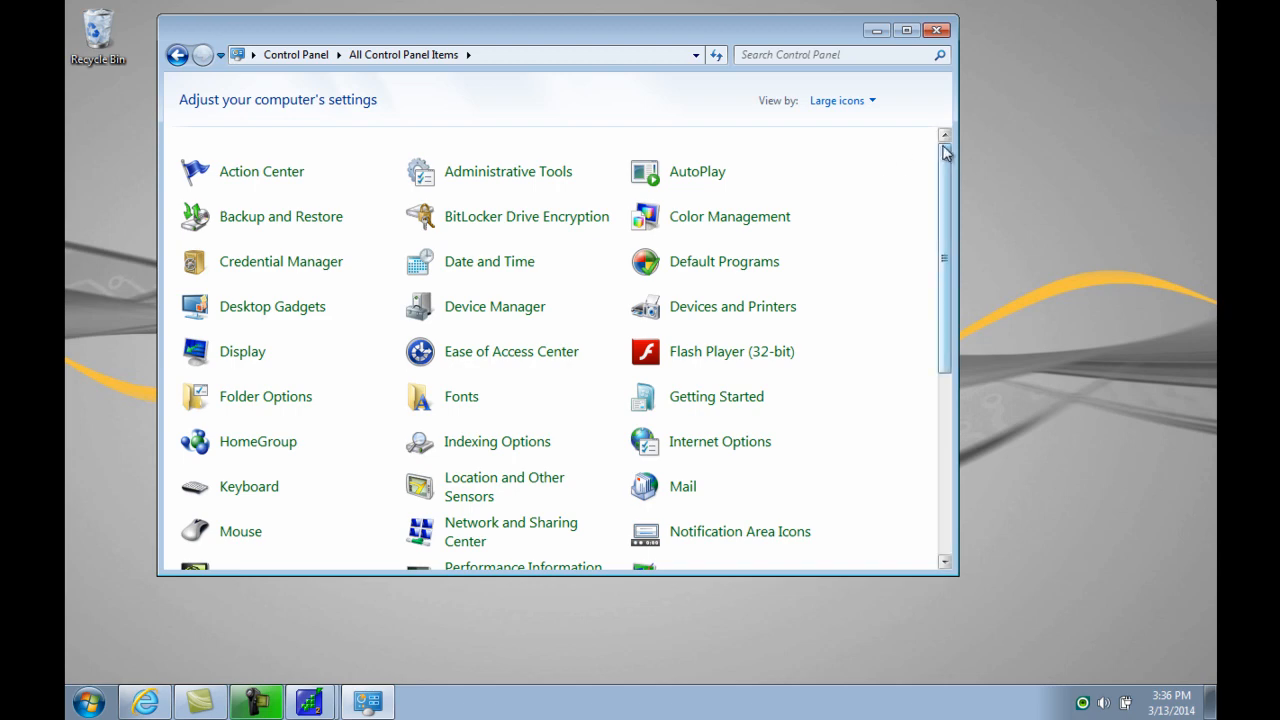
# Check the default playback and recording devices in the Sound settings, and close them.
pyautogui.moveTo(945, 166); pyautogui.dragTo(950, 400)
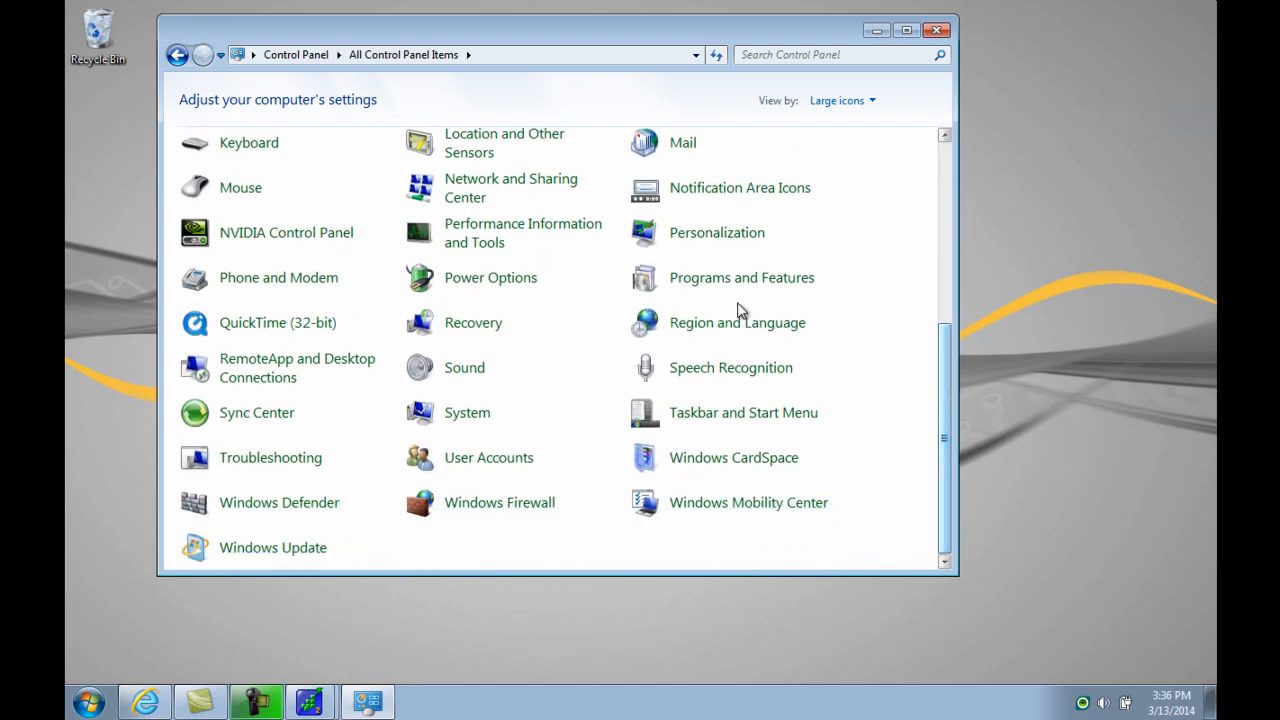
pyautogui.click(466, 369)
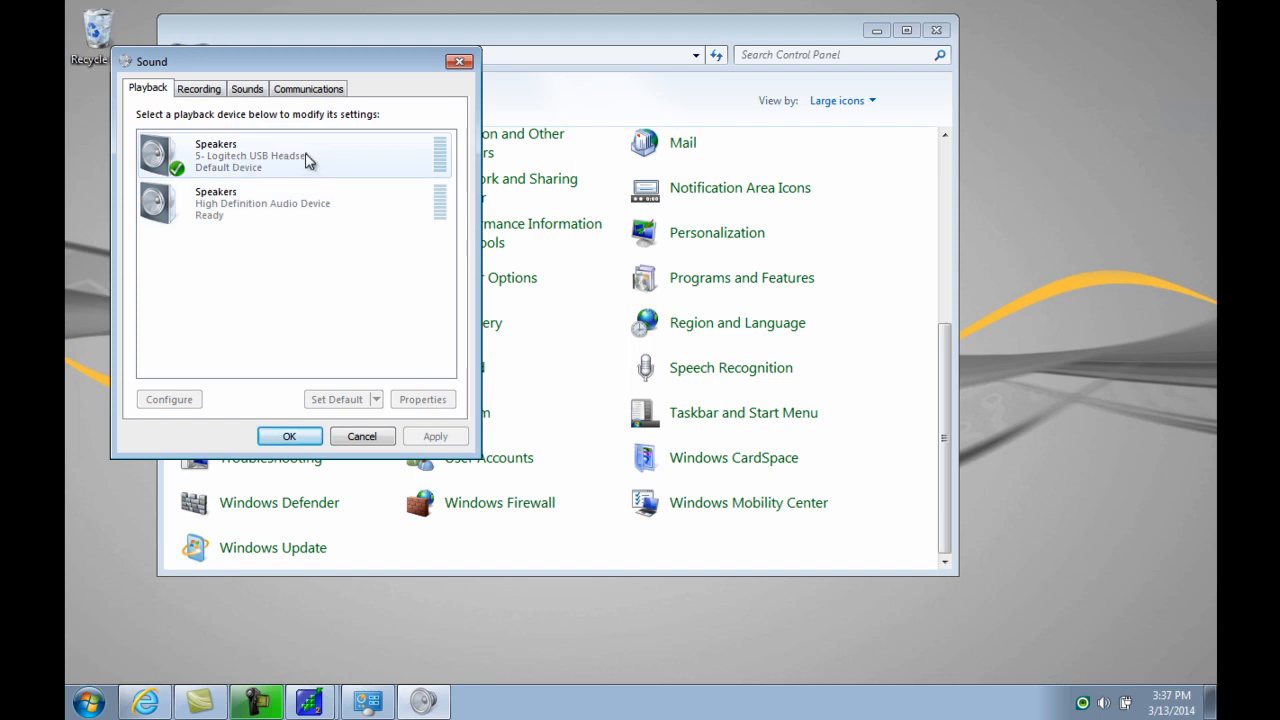
pyautogui.click(201, 89)
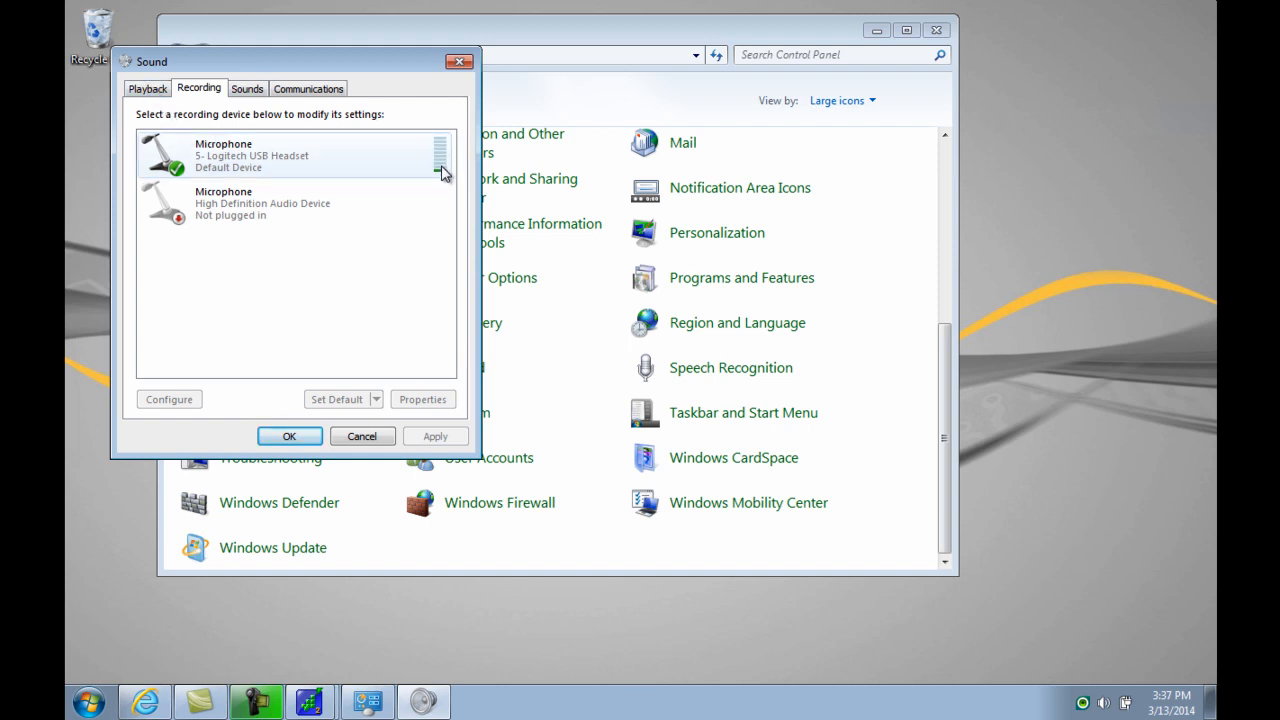
pyautogui.click(165, 92)
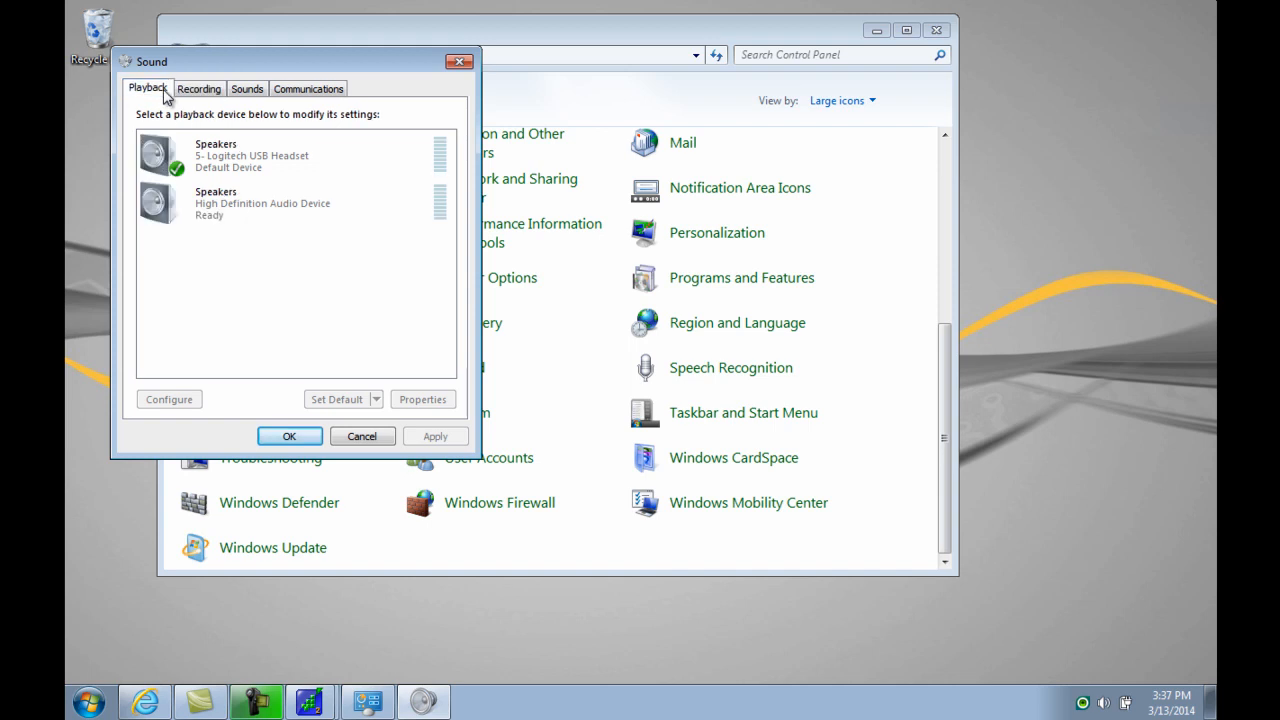
pyautogui.click(466, 62)
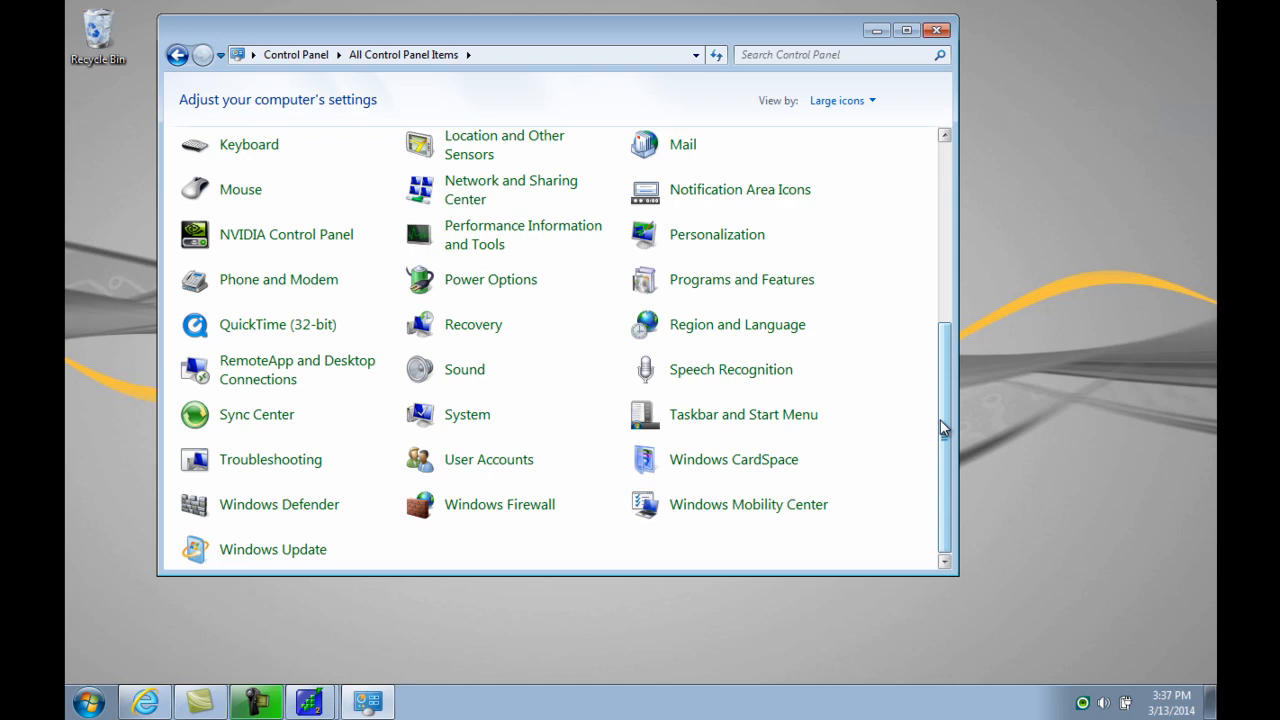
pyautogui.moveTo(940, 420); pyautogui.dragTo(929, 229)
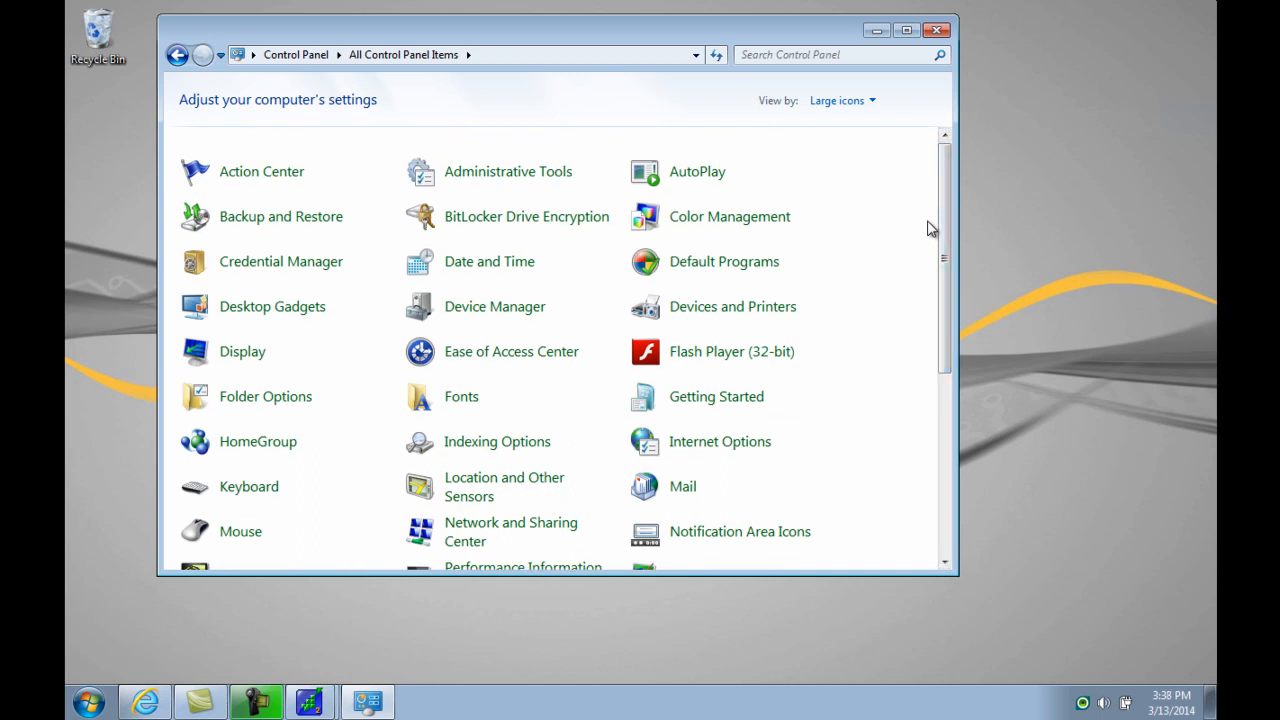
# Open Device Manager from Control Panel, examine the computer's device categories, and close it.
pyautogui.click(501, 314)
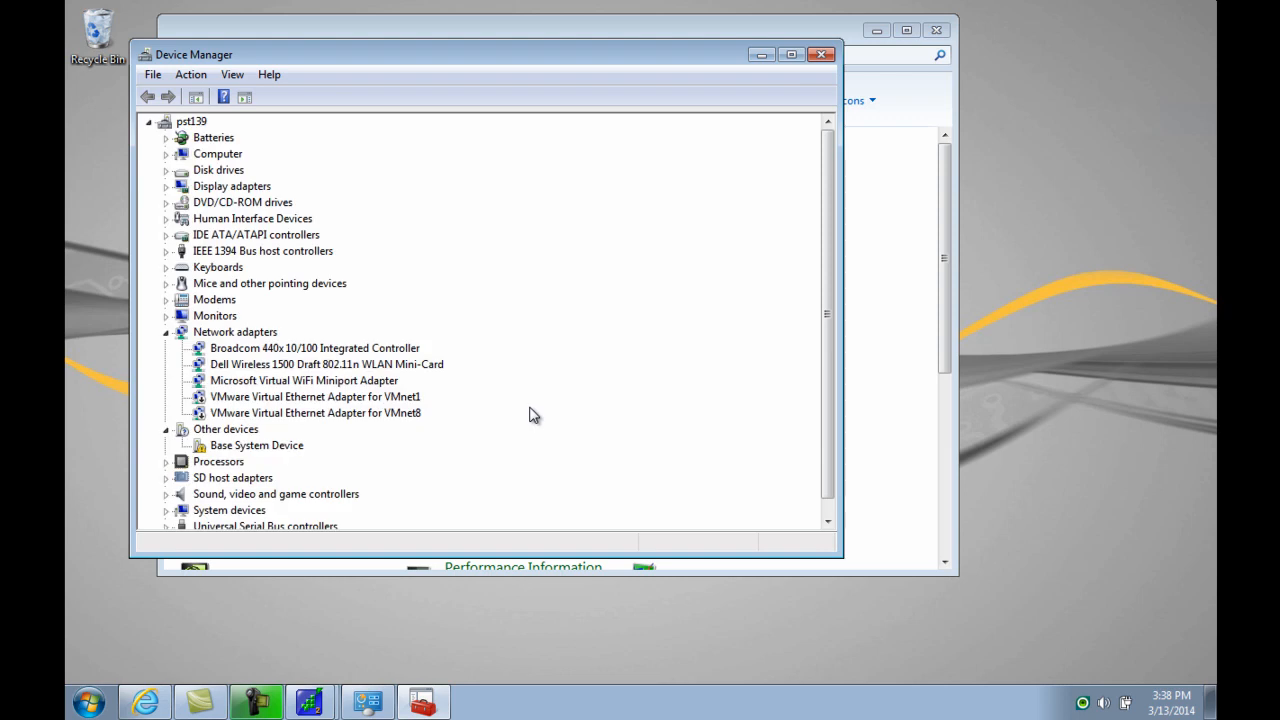
pyautogui.click(821, 54)
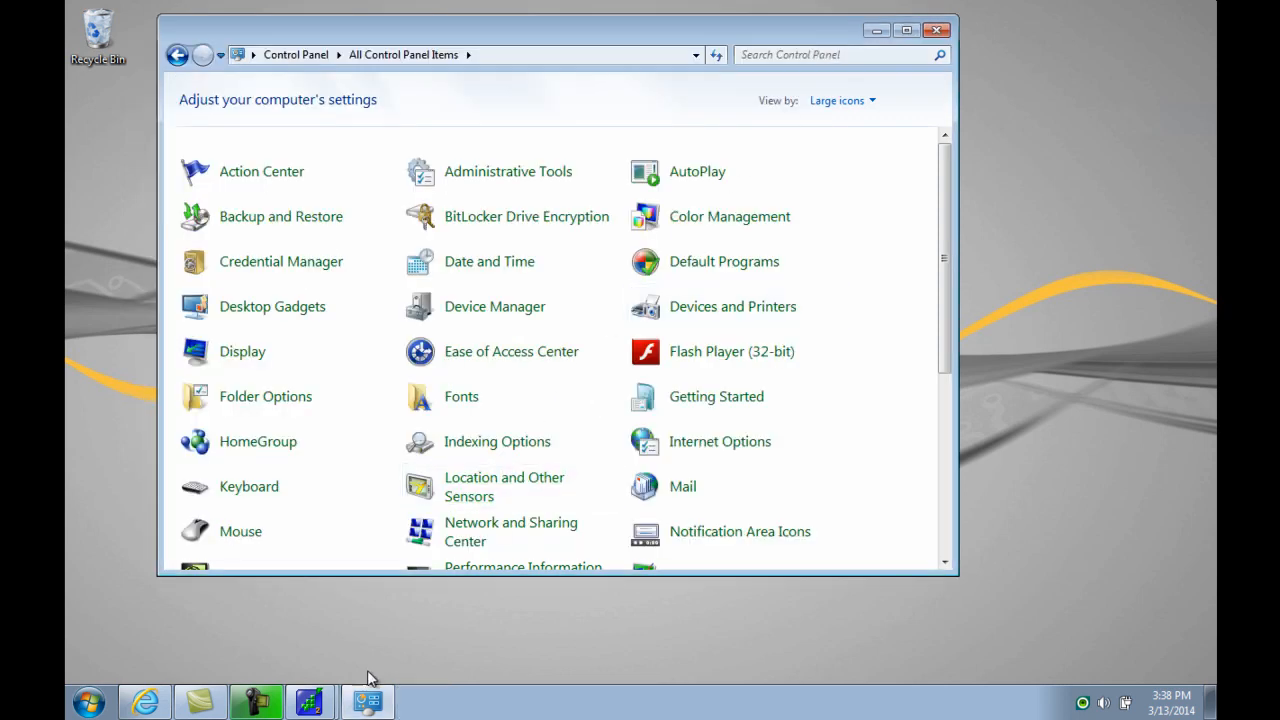
# Switch to E-Studio, examine its tools for reaching Windows Device Manager and the Sound Control Panel, and minimize it.
pyautogui.click(310, 702)
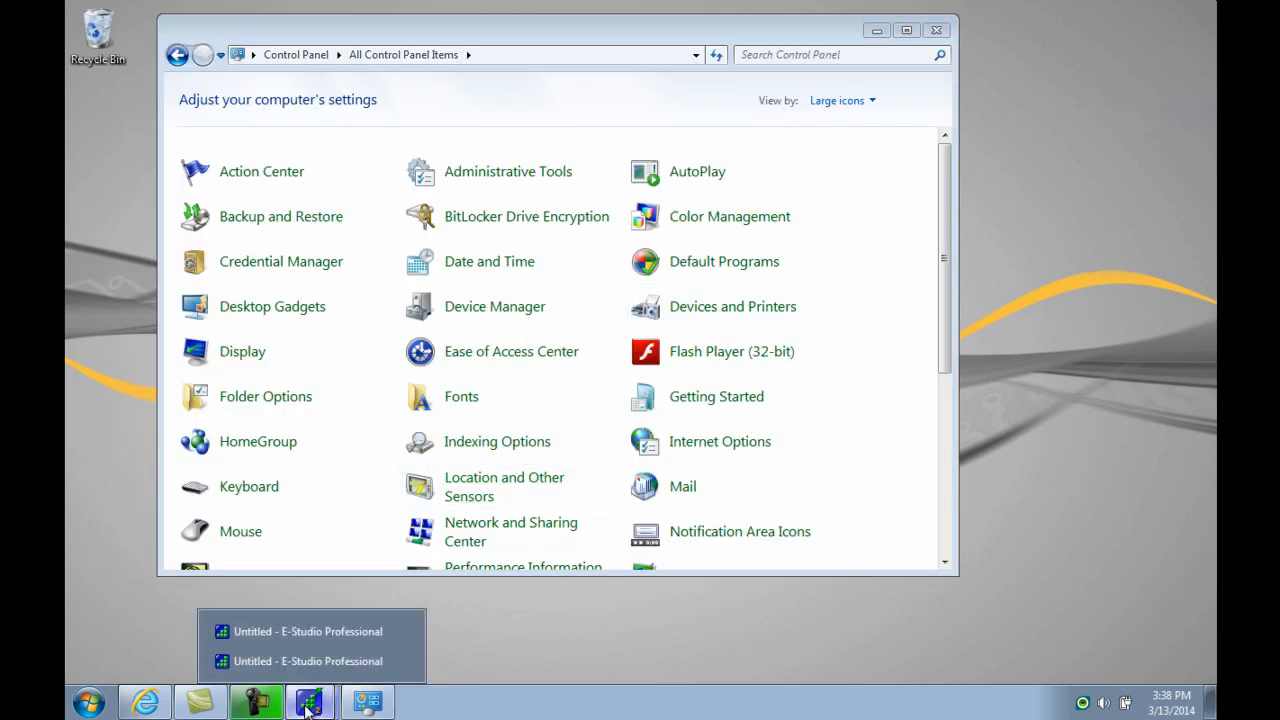
pyautogui.click(321, 630)
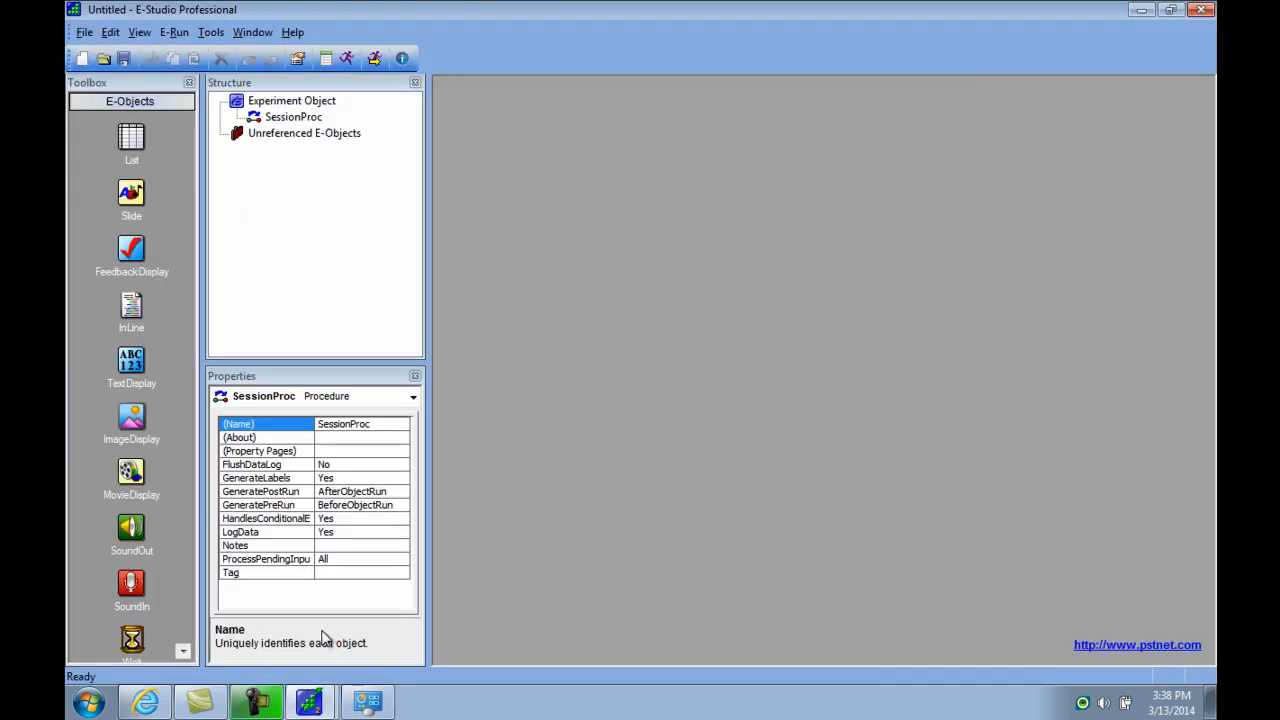
pyautogui.click(212, 36)
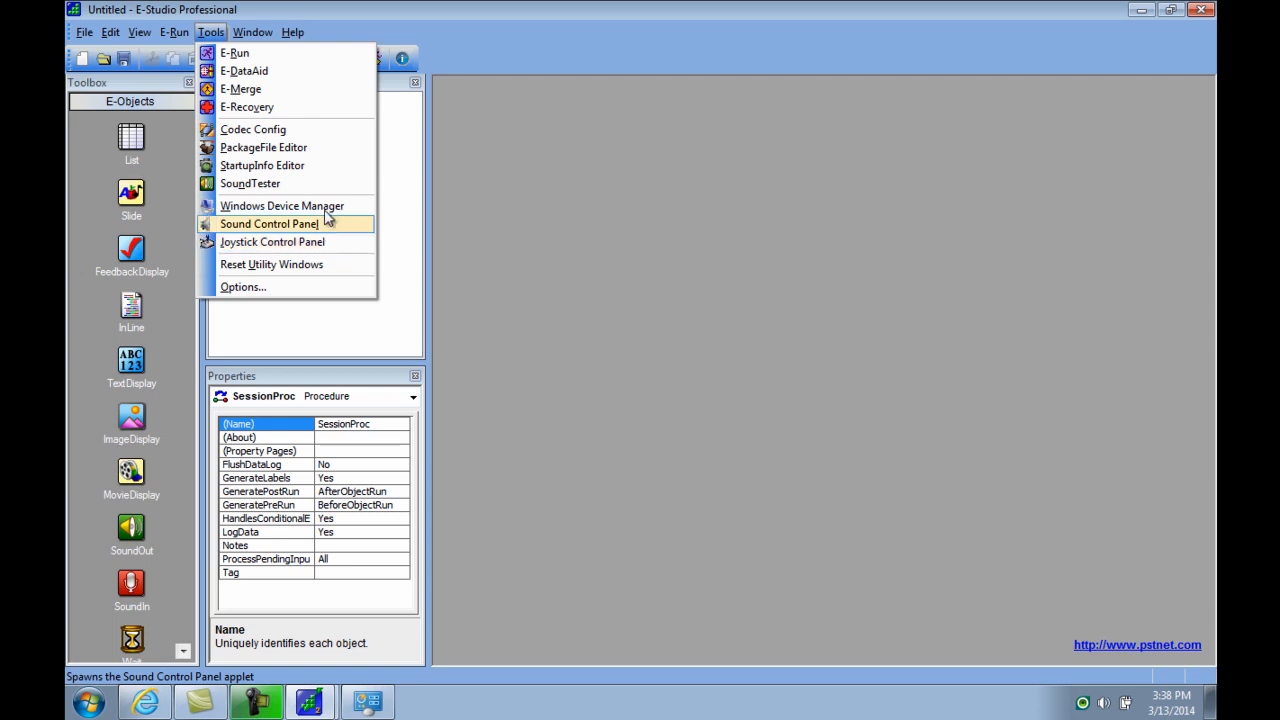
pyautogui.click(320, 264)
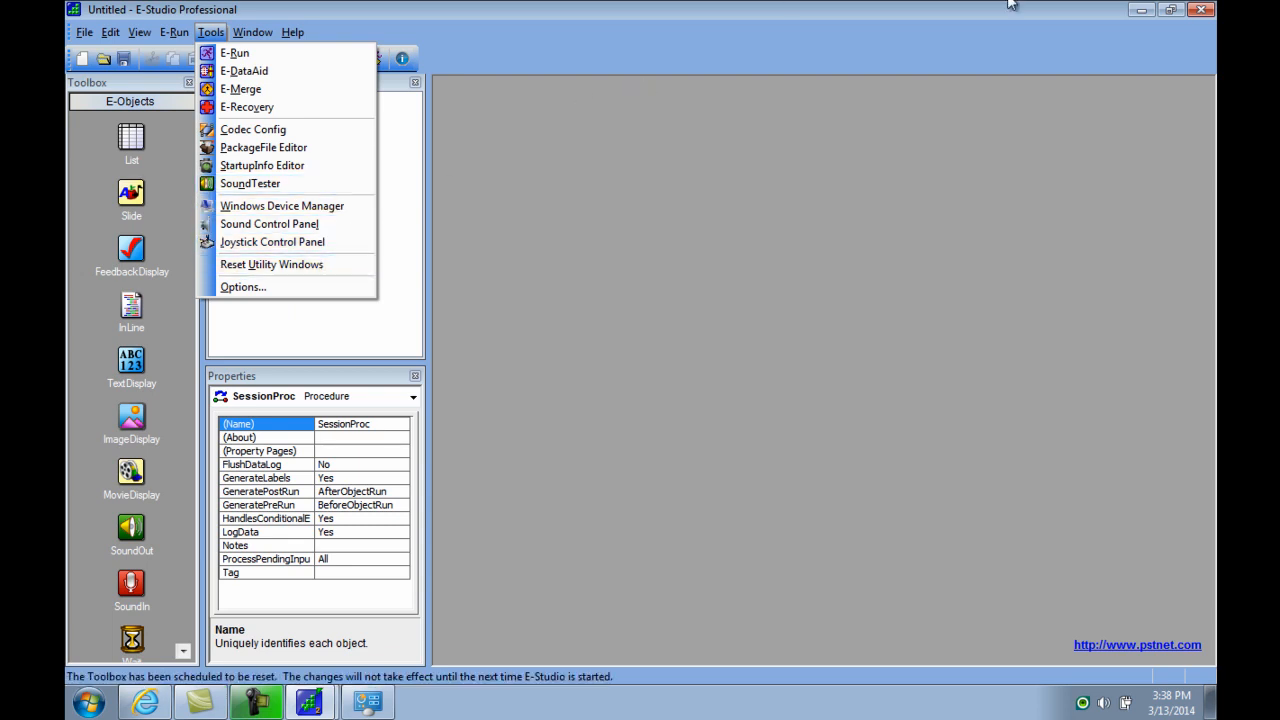
pyautogui.click(1140, 12)
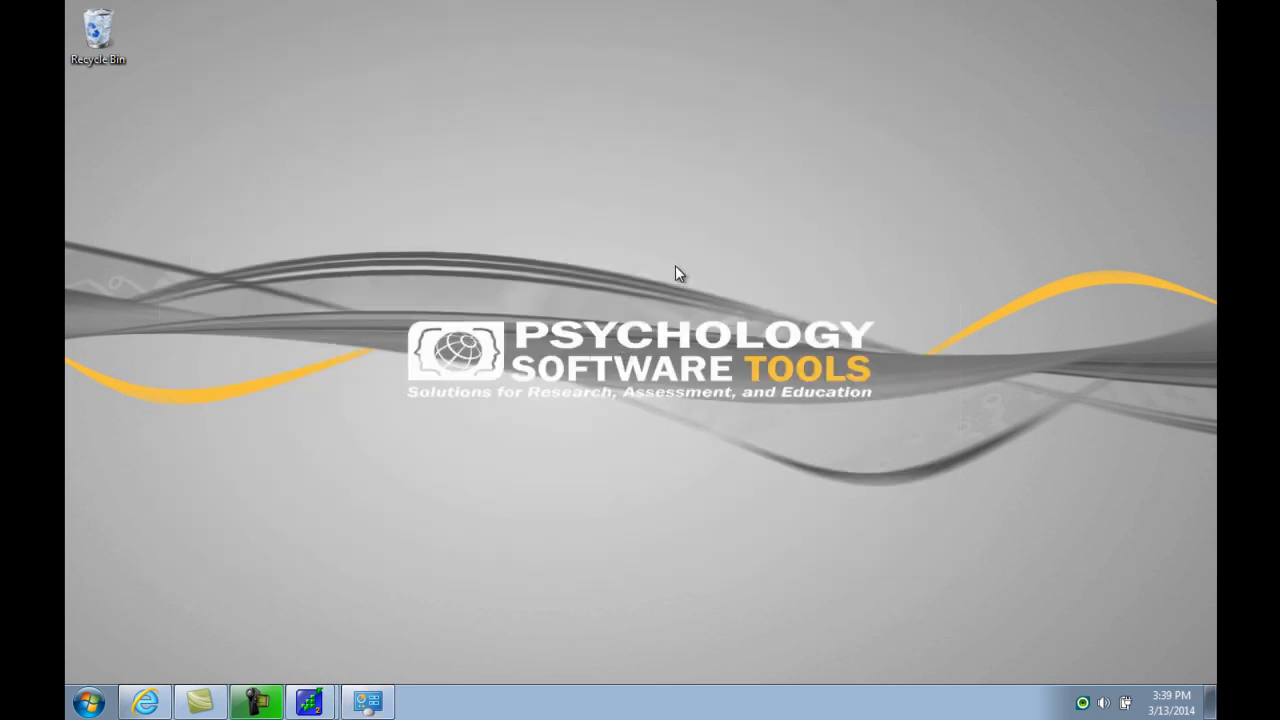
# Open the context options of the Windows desktop.
pyautogui.rightClick(675, 265)
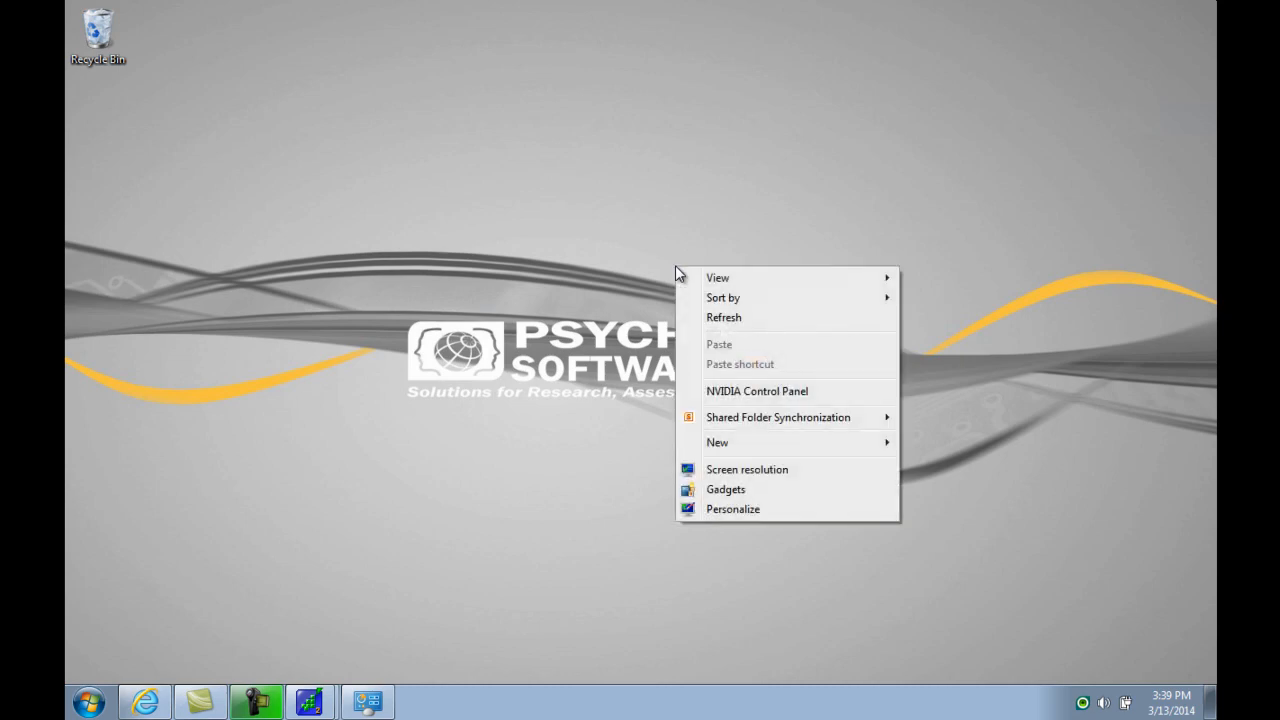